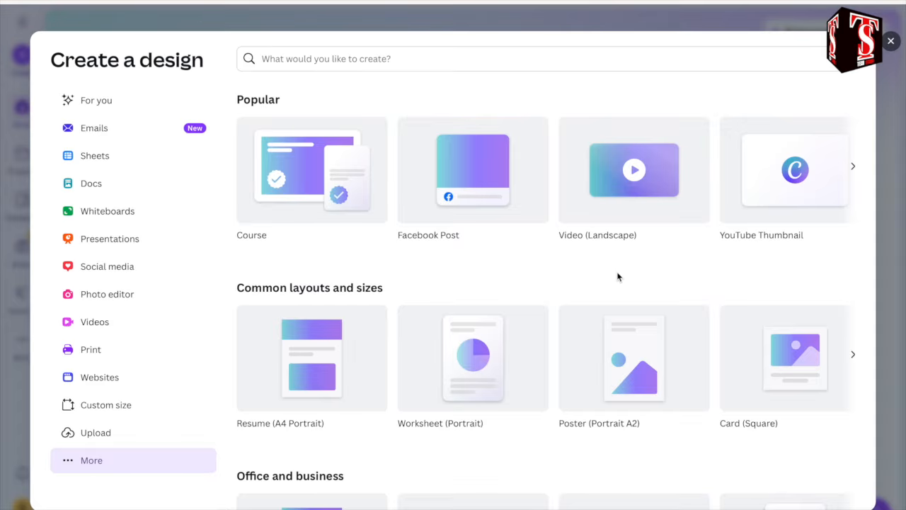
Step: Create a blank Instagram Post (4:5) design from the popular formats, sized 1080 × 1350 px
{"action": "scroll", "coordinate": [597, 210], "scroll_direction": "right", "scroll_amount": 5}
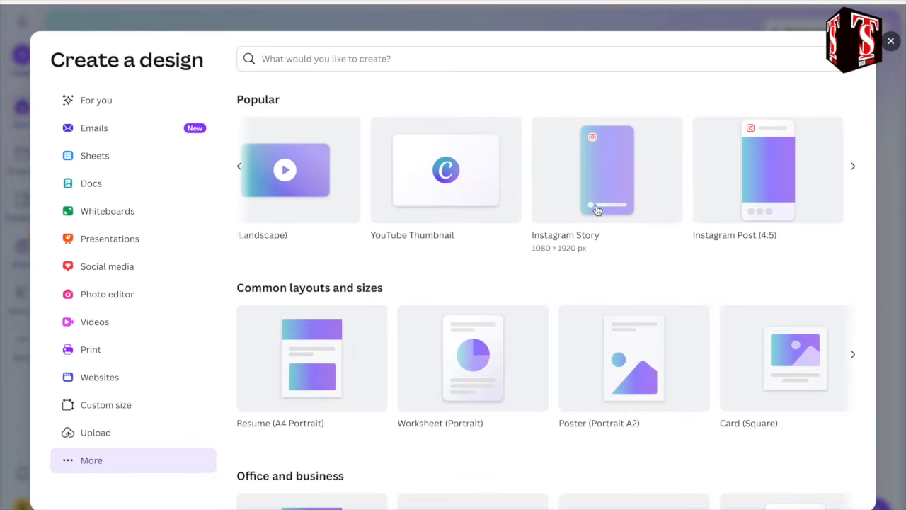
{"action": "scroll", "coordinate": [599, 210], "scroll_direction": "right", "scroll_amount": 2}
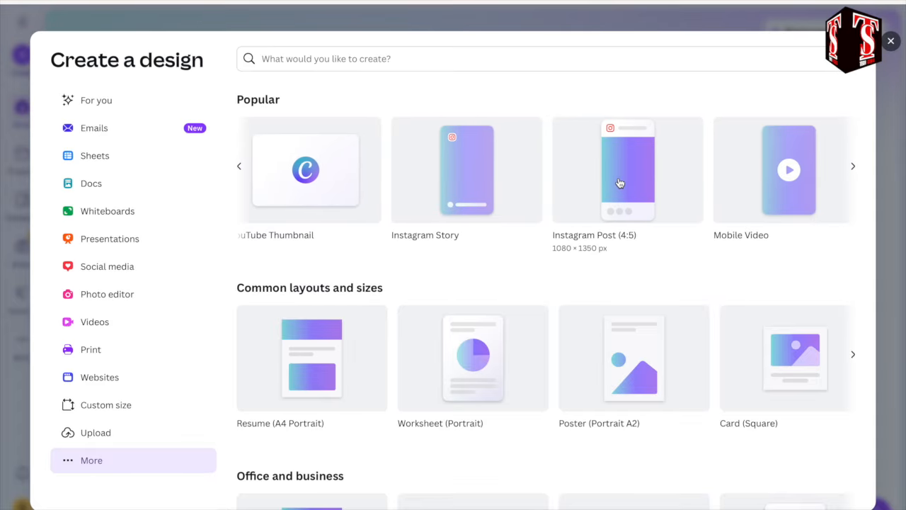
{"action": "left_click", "coordinate": [620, 183]}
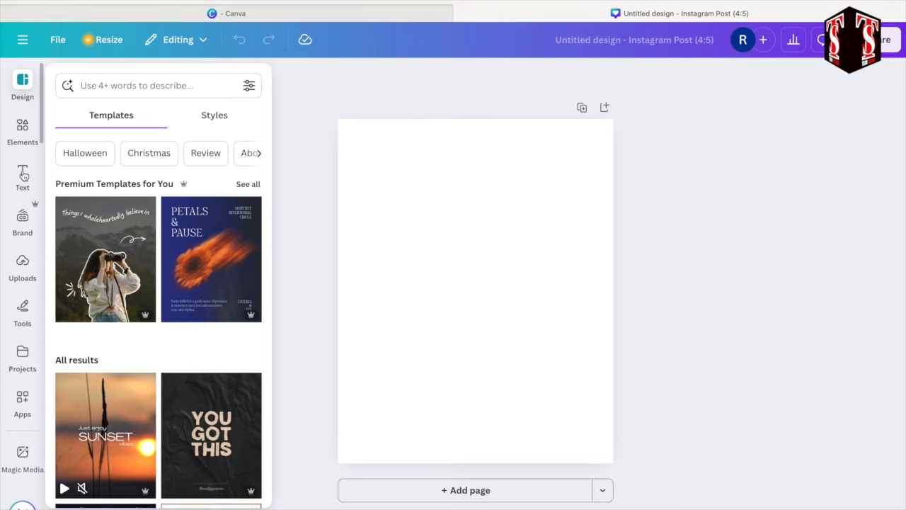
Step: Add a heading to the blank page and replace its text with the letter R
{"action": "left_click", "coordinate": [23, 175]}
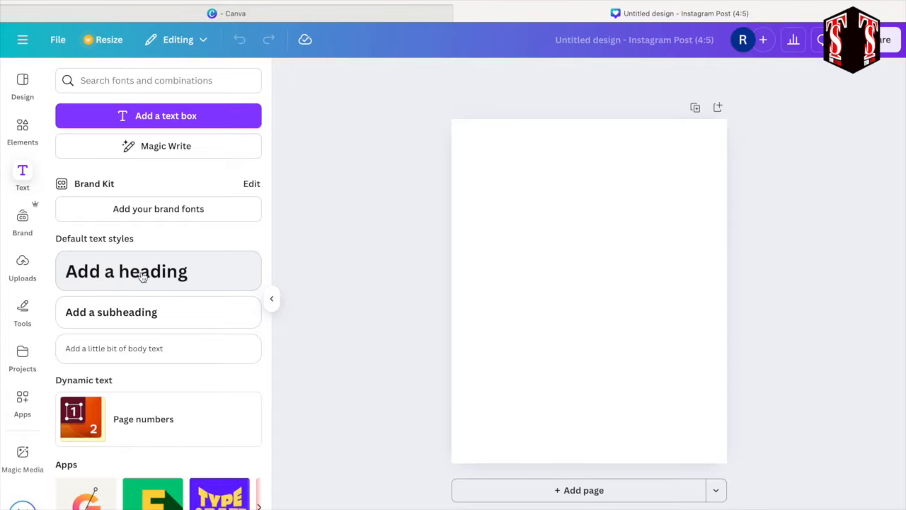
{"action": "left_click", "coordinate": [142, 276]}
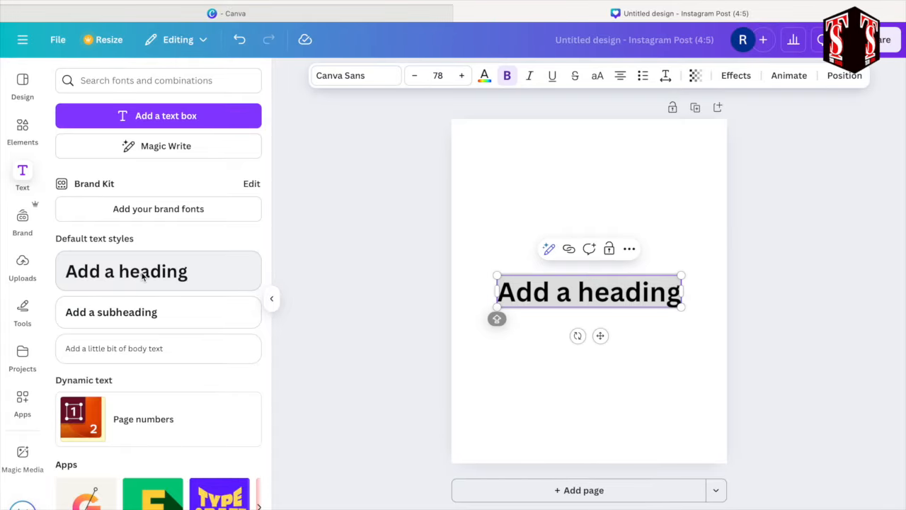
{"action": "type", "text": "R"}
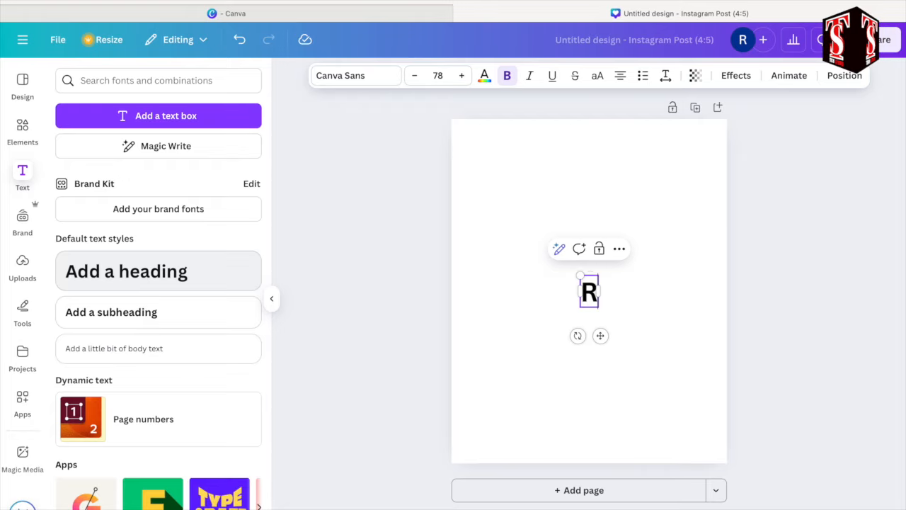
Step: Change the font of the letter R to Archivo Black
{"action": "left_click", "coordinate": [342, 77]}
{"action": "scroll", "coordinate": [193, 306], "scroll_direction": "down", "scroll_amount": 8}
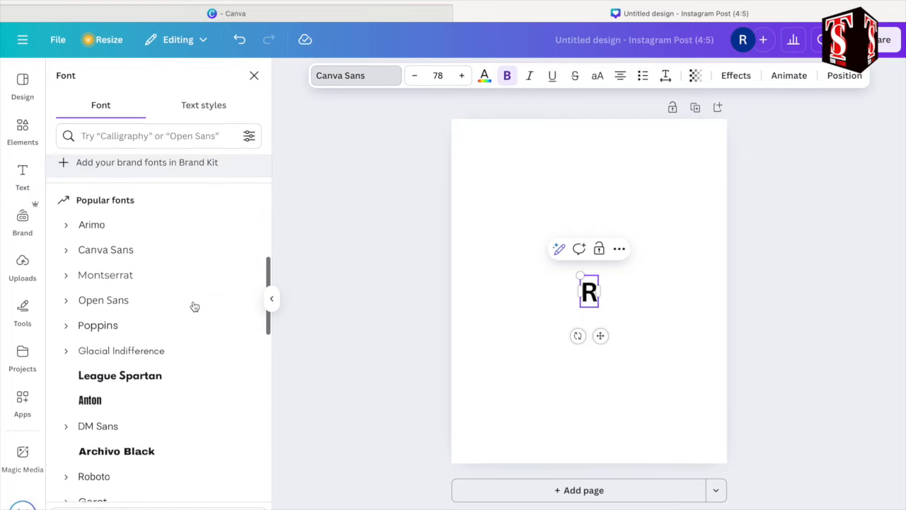
{"action": "scroll", "coordinate": [195, 306], "scroll_direction": "down", "scroll_amount": 3}
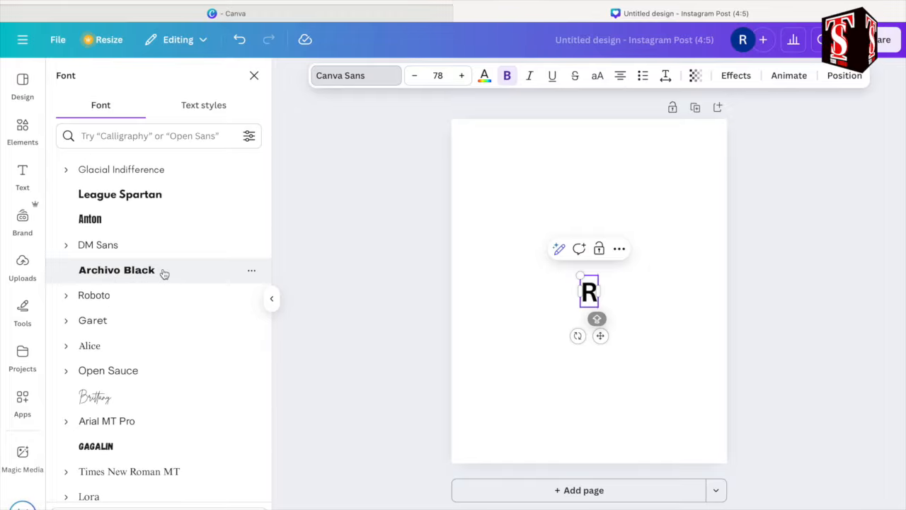
{"action": "left_click", "coordinate": [163, 273]}
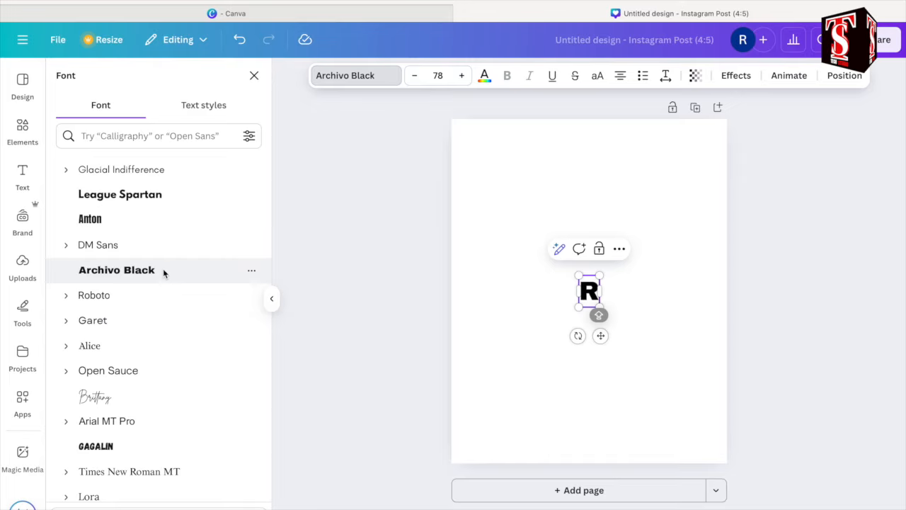
Step: Enlarge the letter R to a font size of about 686 and centre it on the page
{"action": "left_click_drag", "start_coordinate": [578, 306], "coordinate": [418, 509]}
{"action": "left_click", "coordinate": [543, 407]}
{"action": "left_click_drag", "start_coordinate": [543, 407], "coordinate": [625, 294]}
Step: Add the recently used square shape and enlarge it until it covers the whole letter R
{"action": "left_click", "coordinate": [23, 129]}
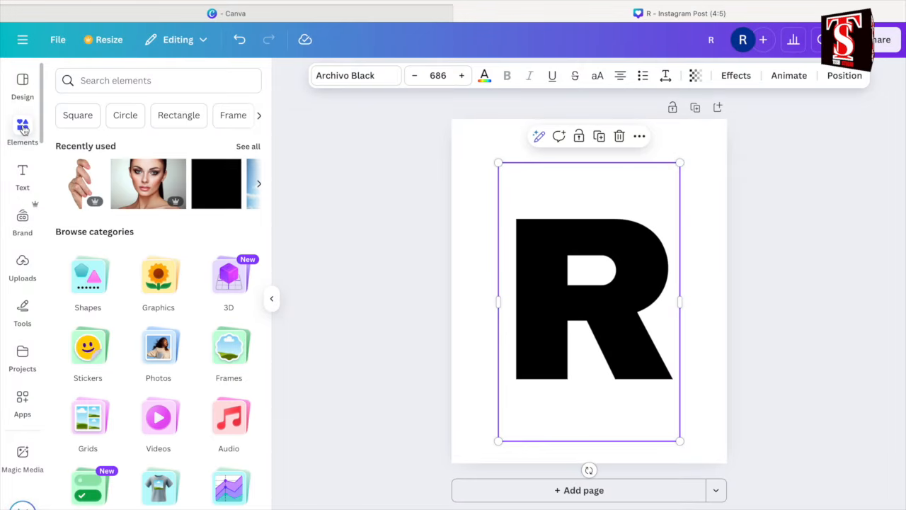
{"action": "left_click", "coordinate": [216, 191]}
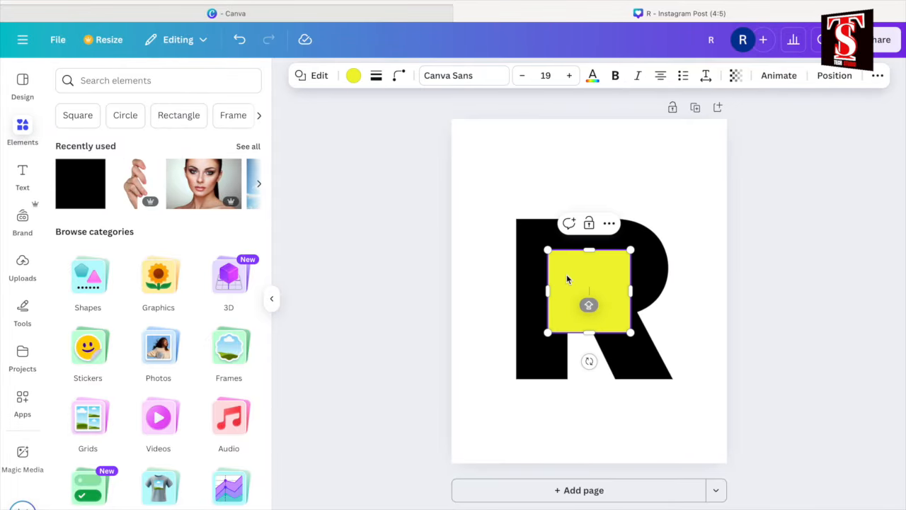
{"action": "left_click_drag", "start_coordinate": [567, 279], "coordinate": [704, 401]}
Step: Send the yellow square to the back and centre it together with the letter R on the page
{"action": "right_click", "coordinate": [633, 254]}
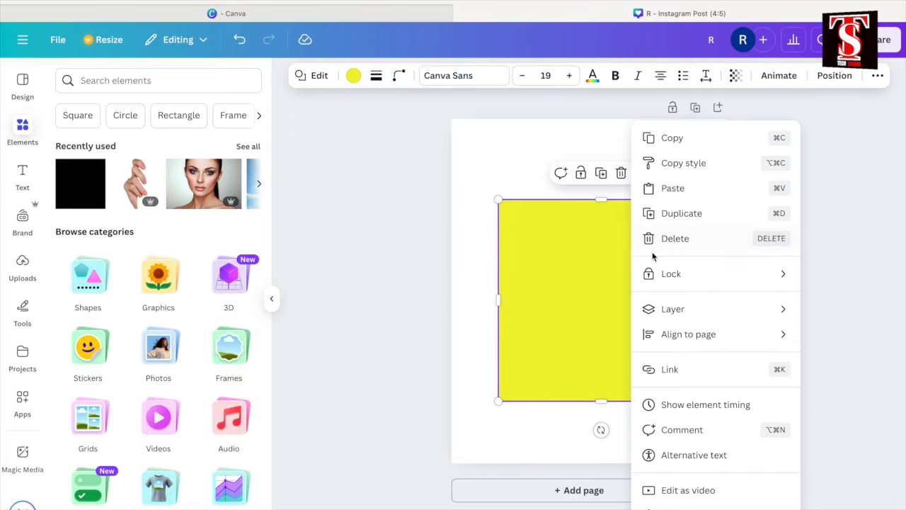
{"action": "mouse_move", "coordinate": [691, 311]}
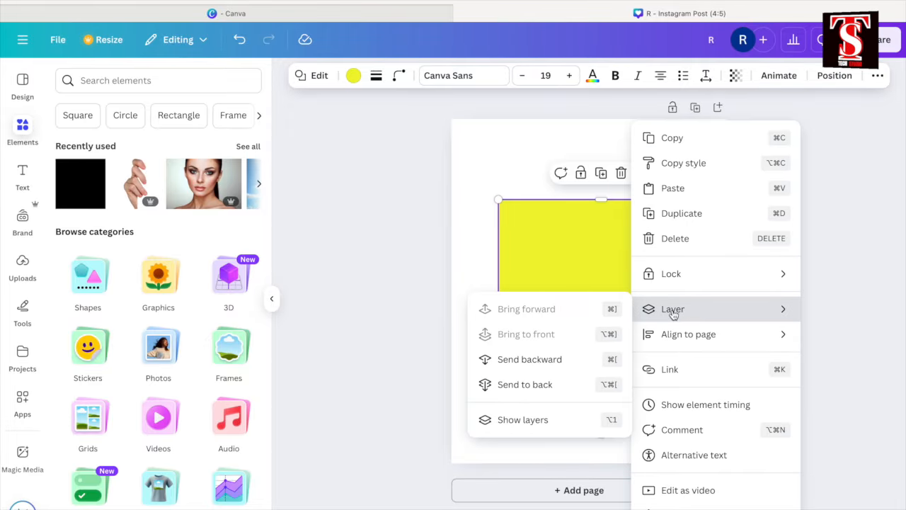
{"action": "left_click", "coordinate": [525, 386]}
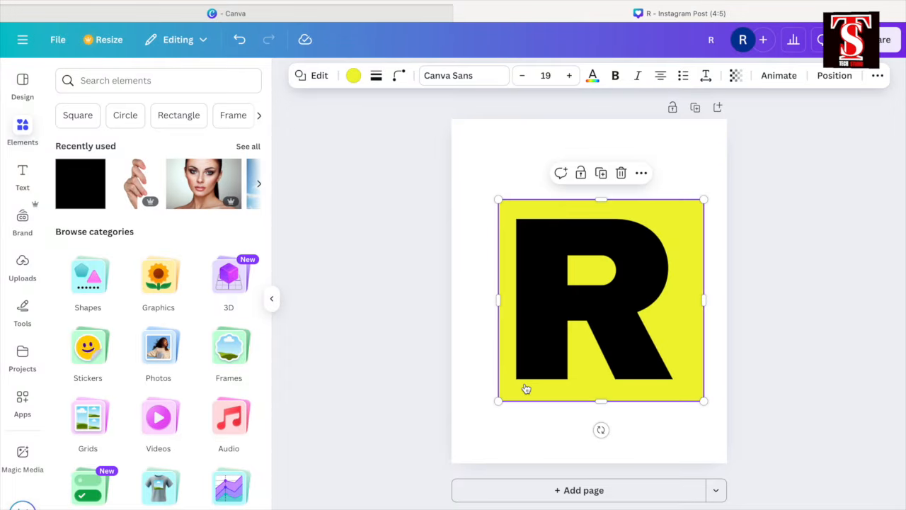
{"action": "left_click", "coordinate": [487, 182]}
{"action": "left_click_drag", "start_coordinate": [487, 182], "coordinate": [644, 350]}
{"action": "left_click_drag", "start_coordinate": [622, 320], "coordinate": [607, 316]}
{"action": "key", "text": "Escape"}
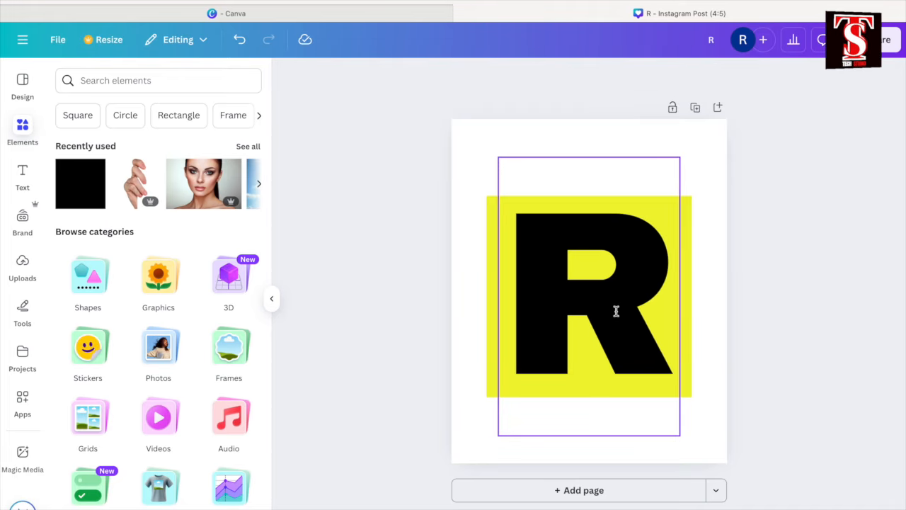
Step: Change the text colour of the letter R to white
{"action": "left_click", "coordinate": [616, 312]}
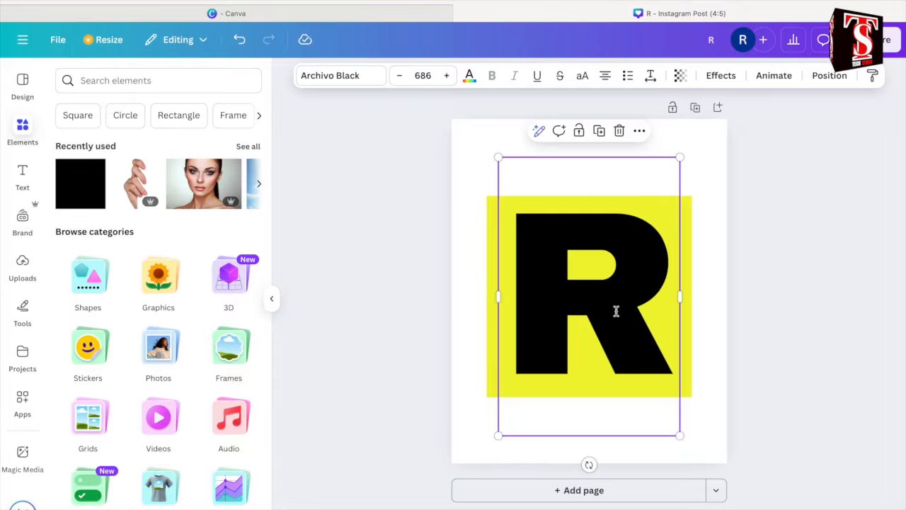
{"action": "left_click", "coordinate": [470, 76]}
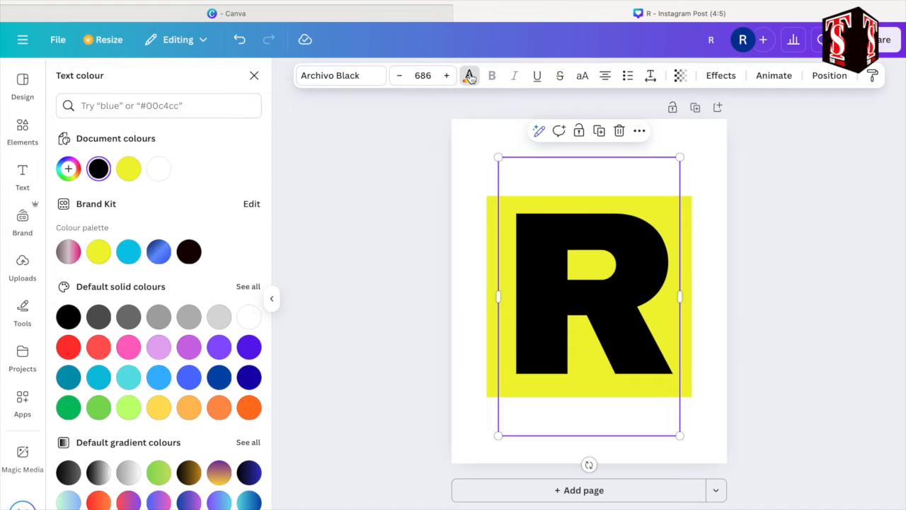
{"action": "left_click", "coordinate": [159, 172]}
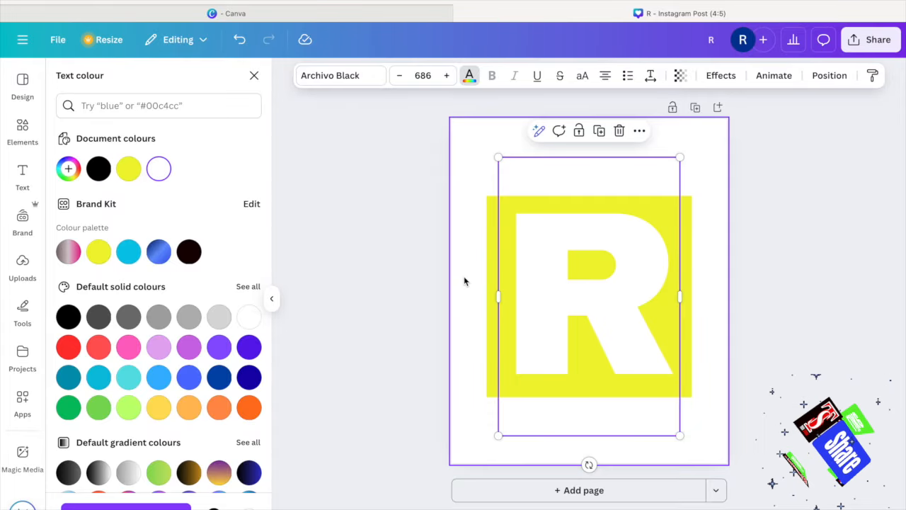
Step: Duplicate the yellow square, narrow the copy to a thin vertical strip and place it along the inner edge of the R's stem
{"action": "left_click", "coordinate": [685, 347]}
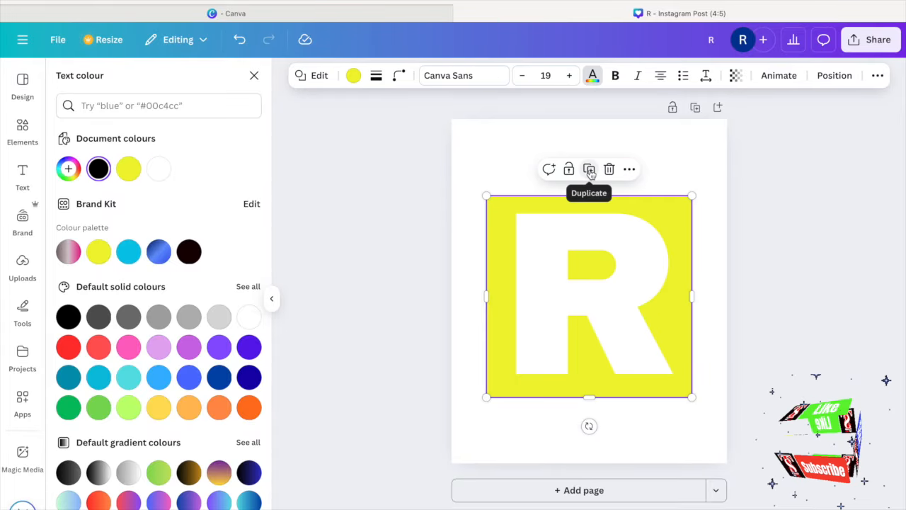
{"action": "left_click", "coordinate": [590, 173]}
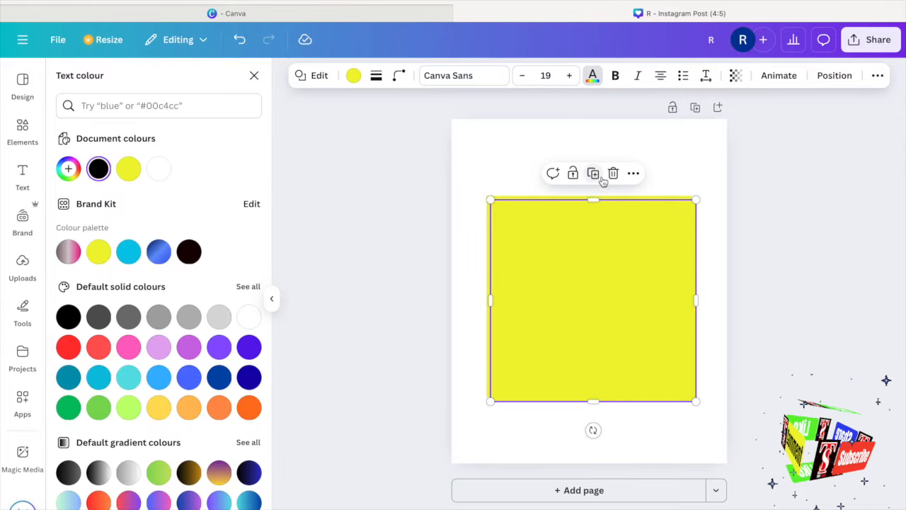
{"action": "left_click_drag", "start_coordinate": [699, 299], "coordinate": [511, 298]}
{"action": "left_click_drag", "start_coordinate": [508, 429], "coordinate": [600, 429]}
{"action": "left_click_drag", "start_coordinate": [583, 297], "coordinate": [573, 301]}
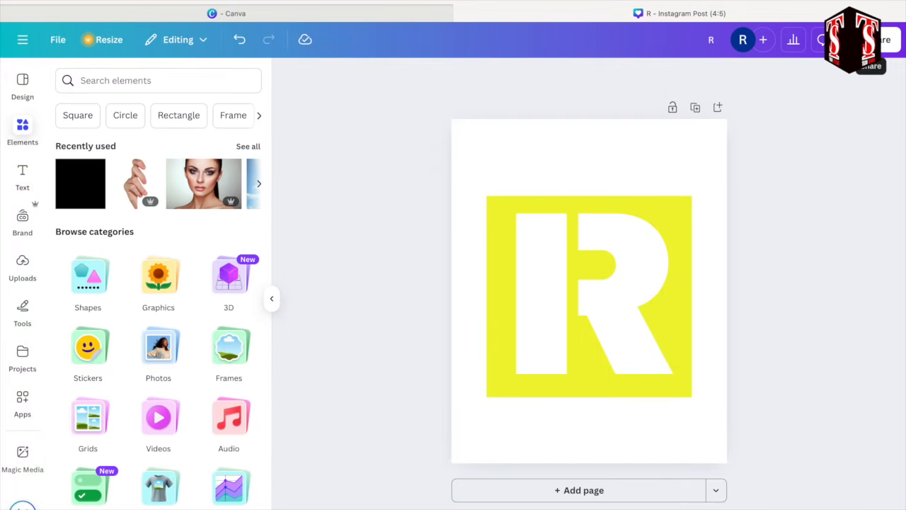
Step: Download the design as a PNG file and allow downloads from the site
{"action": "left_click", "coordinate": [881, 40]}
{"action": "left_click", "coordinate": [676, 272]}
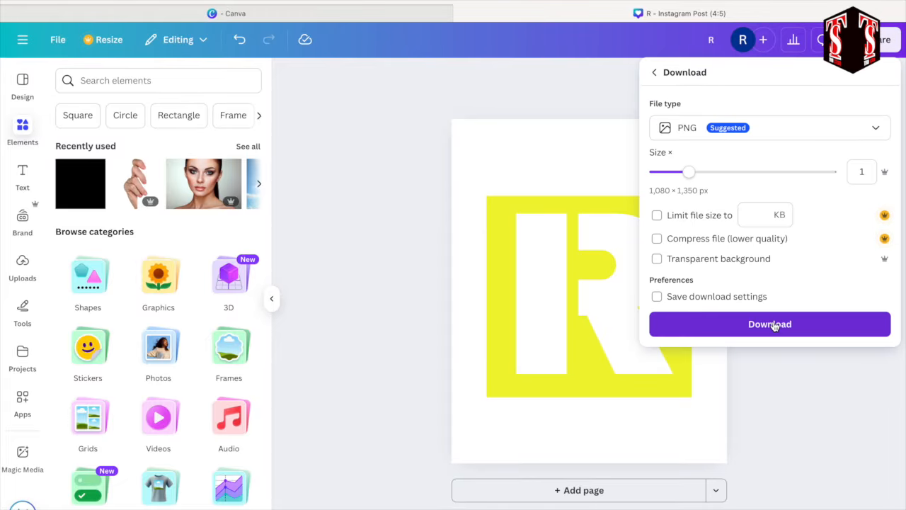
{"action": "left_click", "coordinate": [774, 325]}
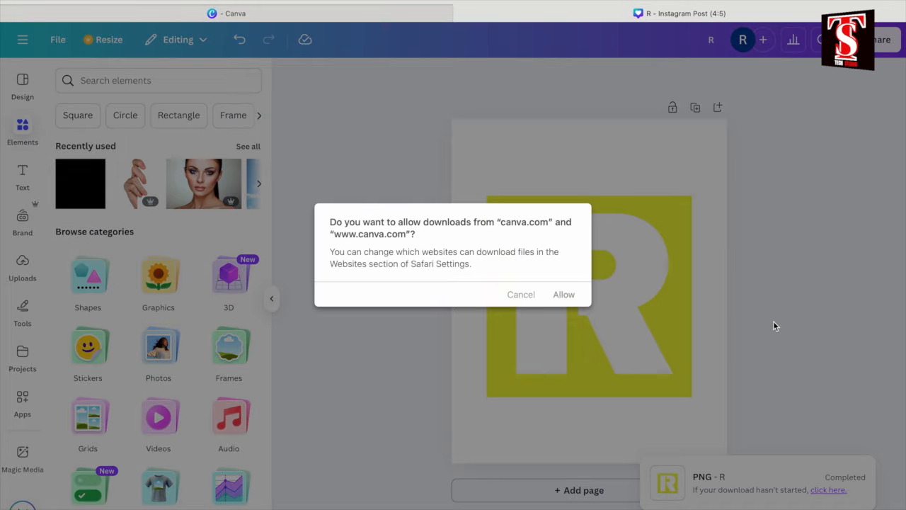
{"action": "left_click", "coordinate": [560, 293]}
Step: Delete all elements from the page and set the page background to a custom bright green
{"action": "left_click_drag", "start_coordinate": [408, 184], "coordinate": [686, 401]}
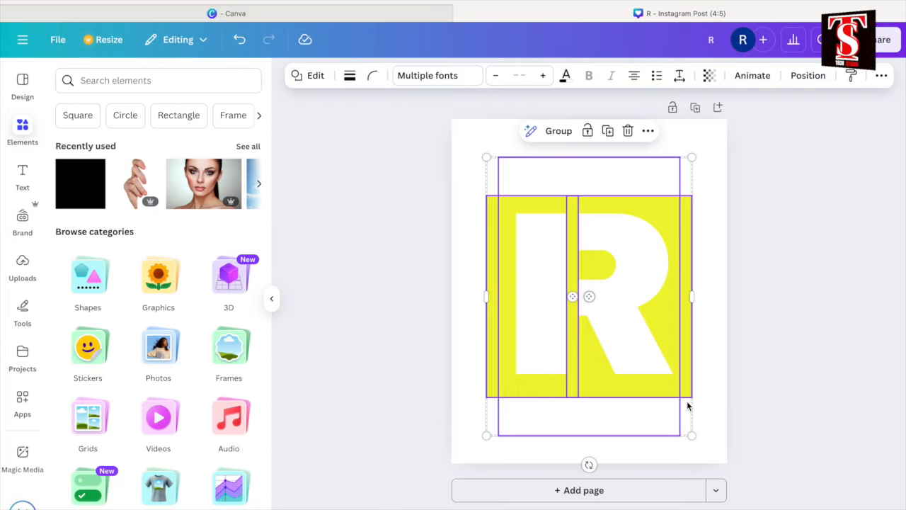
{"action": "left_click", "coordinate": [628, 132]}
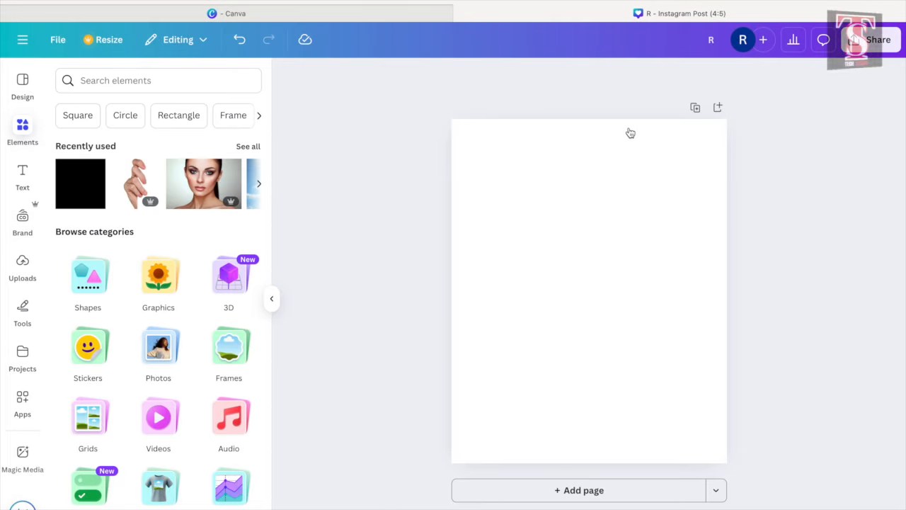
{"action": "left_click", "coordinate": [570, 276]}
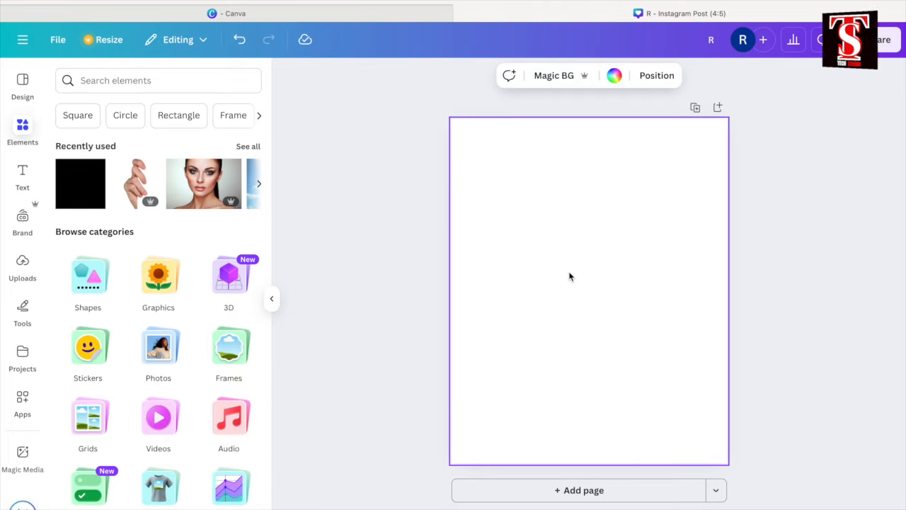
{"action": "left_click", "coordinate": [614, 76]}
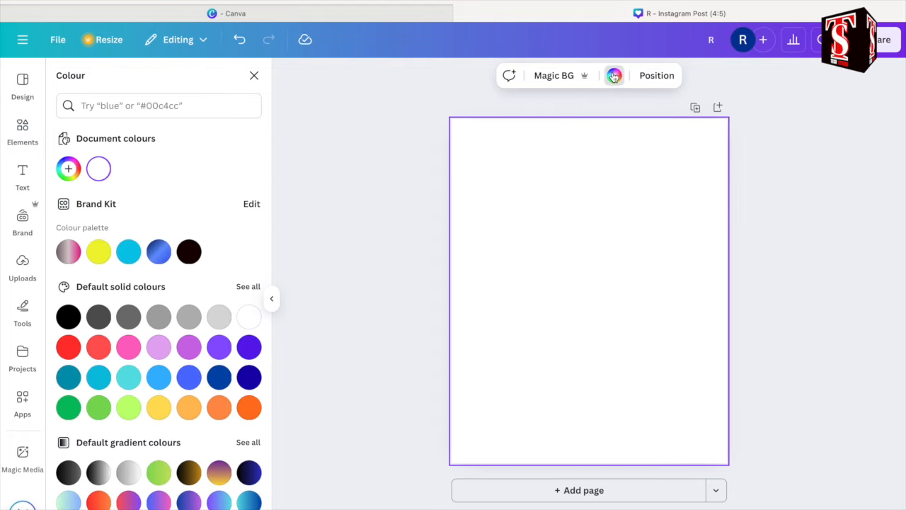
{"action": "left_click", "coordinate": [68, 169]}
{"action": "left_click", "coordinate": [236, 235]}
Step: Upload R.png from the Downloads folder and place it on the green page
{"action": "left_click", "coordinate": [22, 267]}
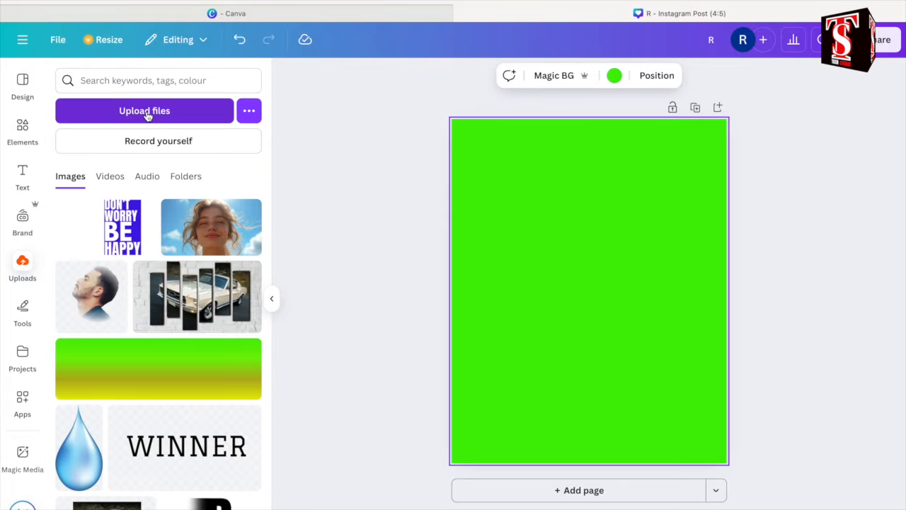
{"action": "left_click", "coordinate": [146, 112]}
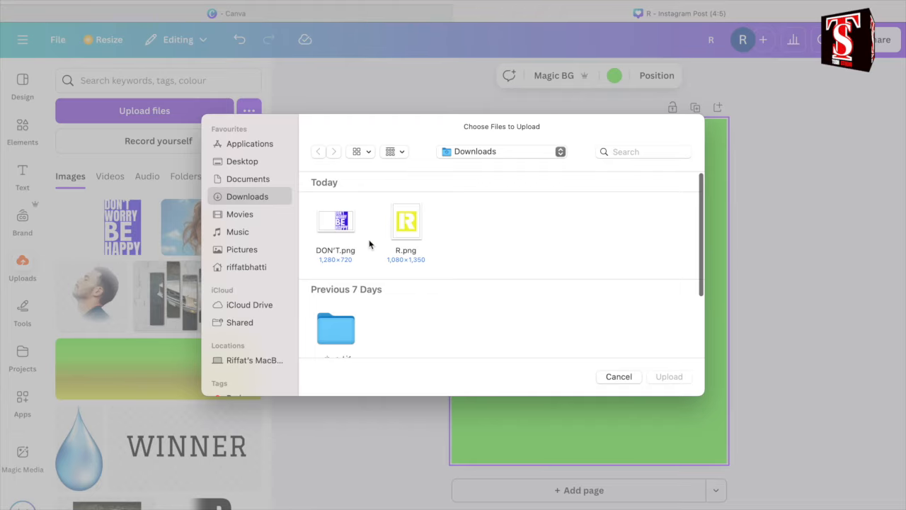
{"action": "left_click", "coordinate": [407, 223]}
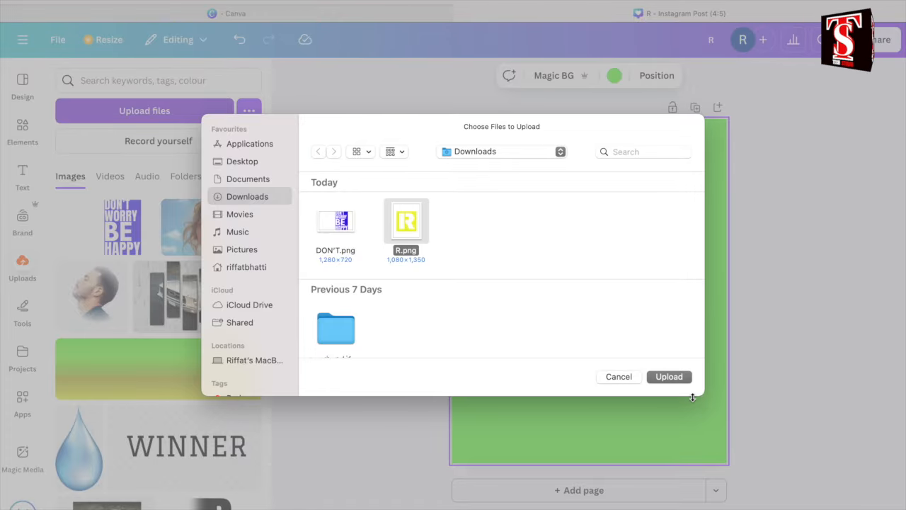
{"action": "left_click", "coordinate": [669, 377]}
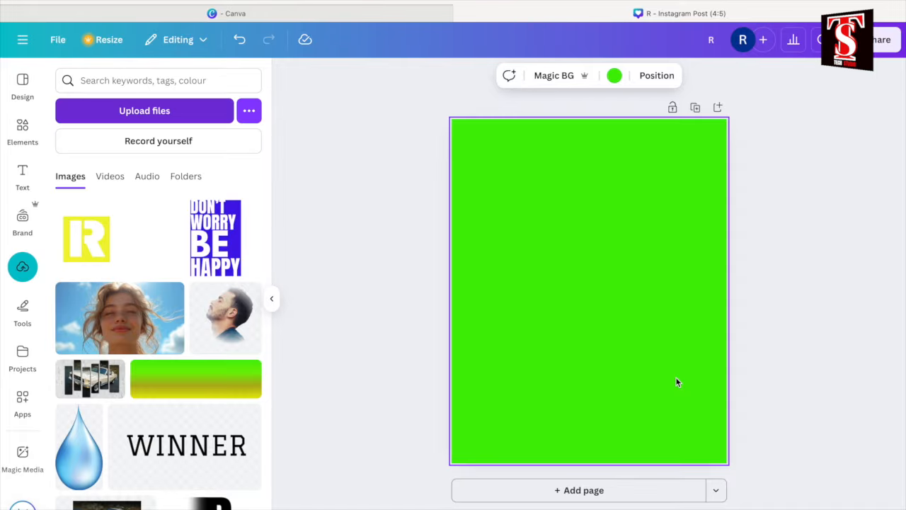
{"action": "left_click", "coordinate": [80, 244]}
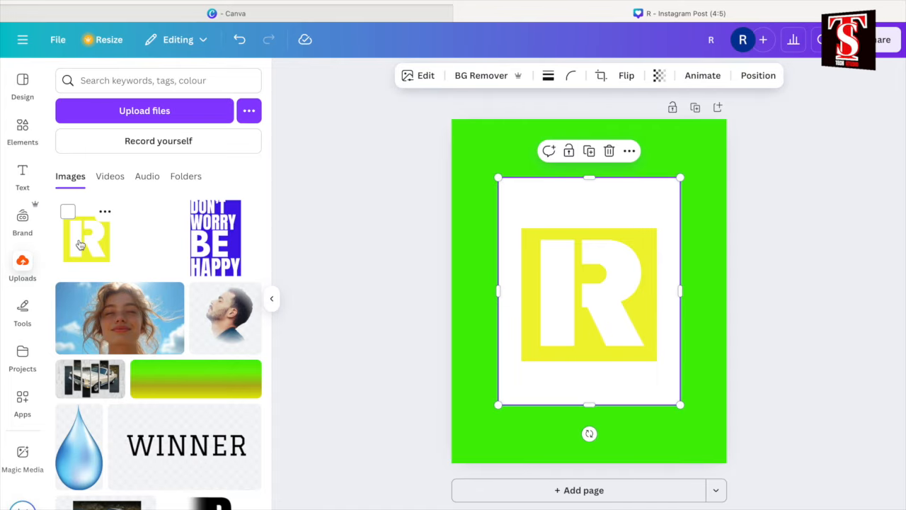
Step: Remove the background of the R image with BG Remover and enlarge the image to fill the page
{"action": "left_click", "coordinate": [481, 76]}
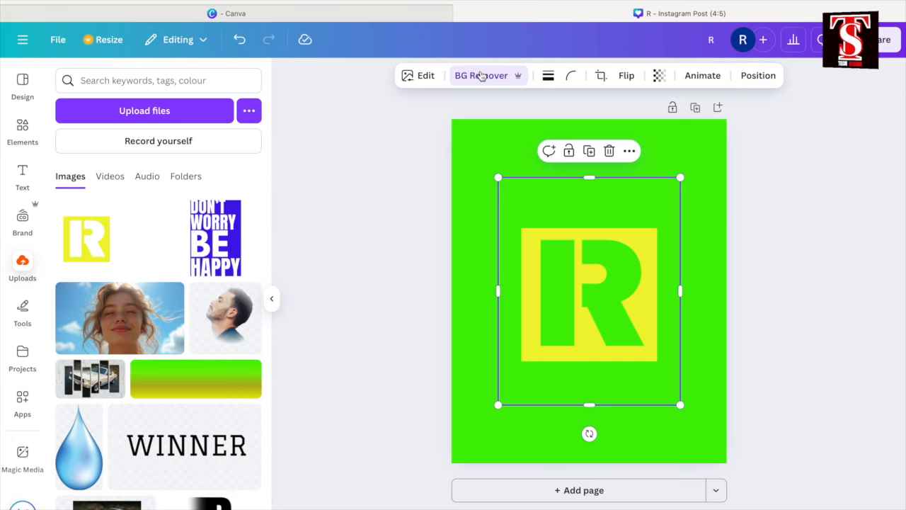
{"action": "left_click_drag", "start_coordinate": [679, 178], "coordinate": [752, 134]}
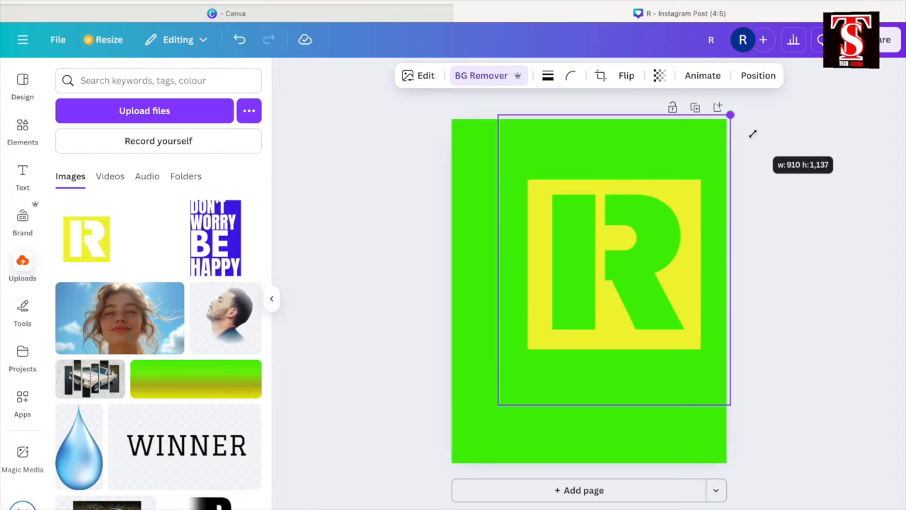
{"action": "left_click_drag", "start_coordinate": [499, 404], "coordinate": [453, 464]}
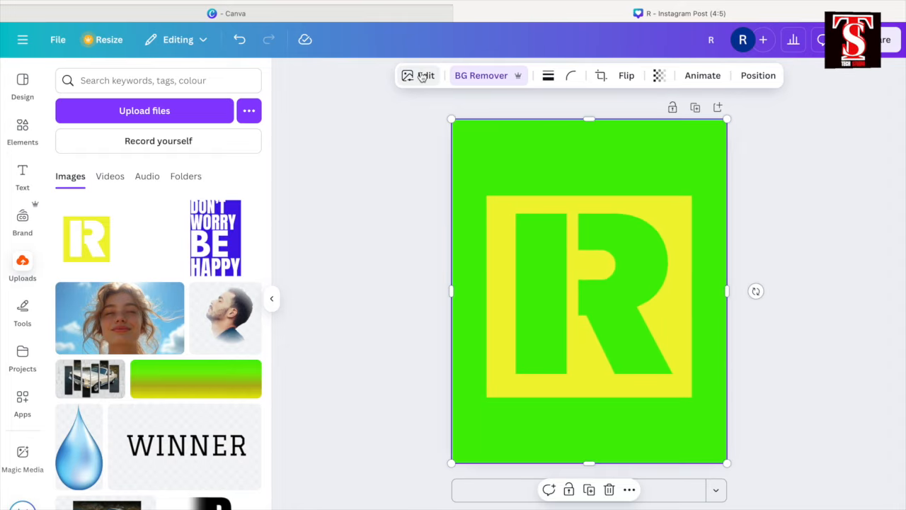
Step: Apply a custom Duotone effect to the R image and set its highlights colour to near-white #FFFEFE
{"action": "left_click", "coordinate": [422, 76]}
{"action": "scroll", "coordinate": [155, 340], "scroll_direction": "down", "scroll_amount": 2}
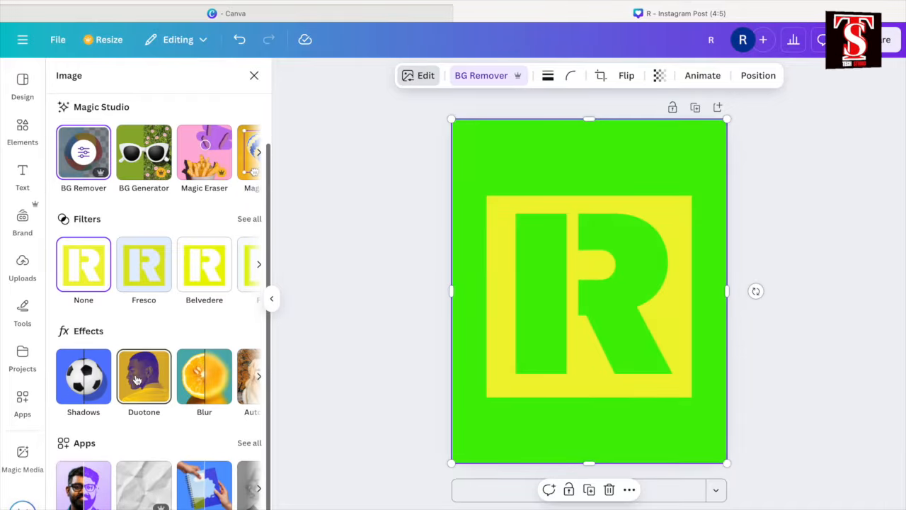
{"action": "left_click", "coordinate": [141, 375]}
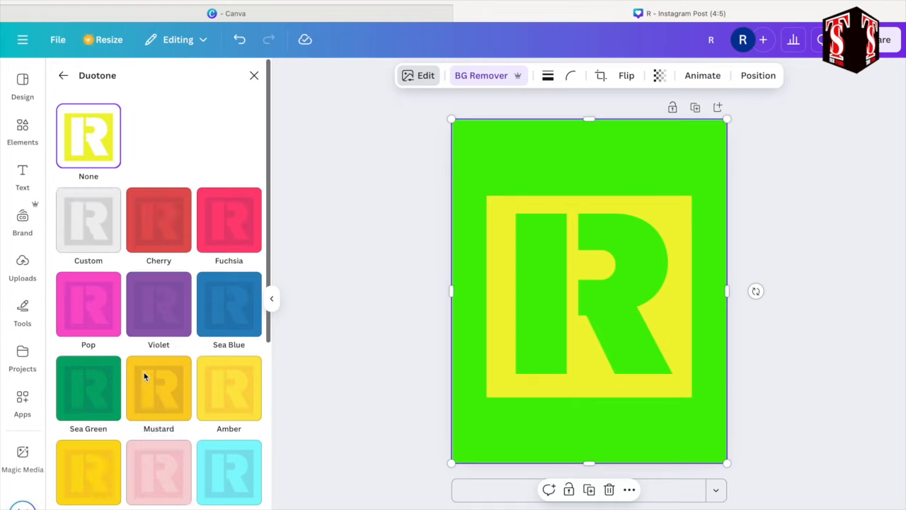
{"action": "left_click", "coordinate": [95, 225]}
{"action": "left_click", "coordinate": [251, 286]}
{"action": "mouse_move", "coordinate": [257, 322]}
{"action": "left_mouse_down"}
{"action": "mouse_move", "coordinate": [247, 303]}
{"action": "mouse_move", "coordinate": [254, 314]}
{"action": "left_mouse_up"}
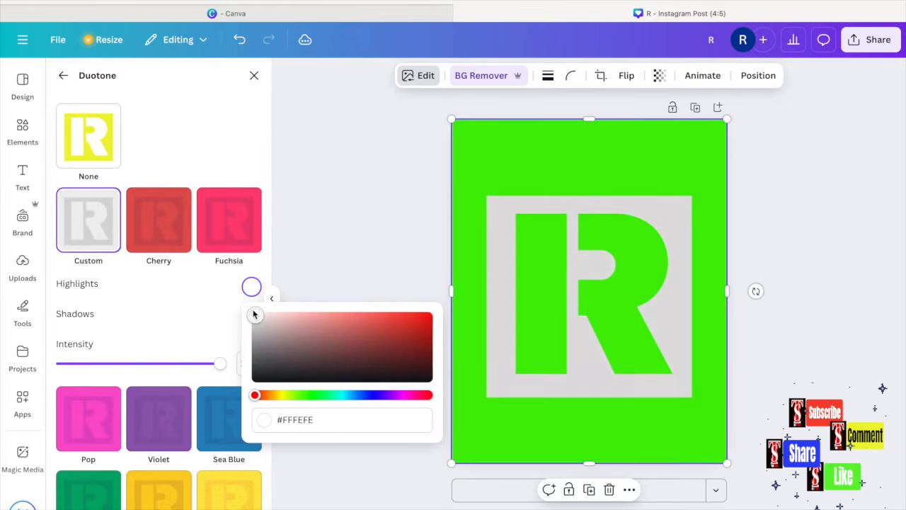
{"action": "key", "text": "Escape"}
Step: Set the shadows colour of the R image's custom Duotone to white #FFFFFF
{"action": "left_click", "coordinate": [251, 316]}
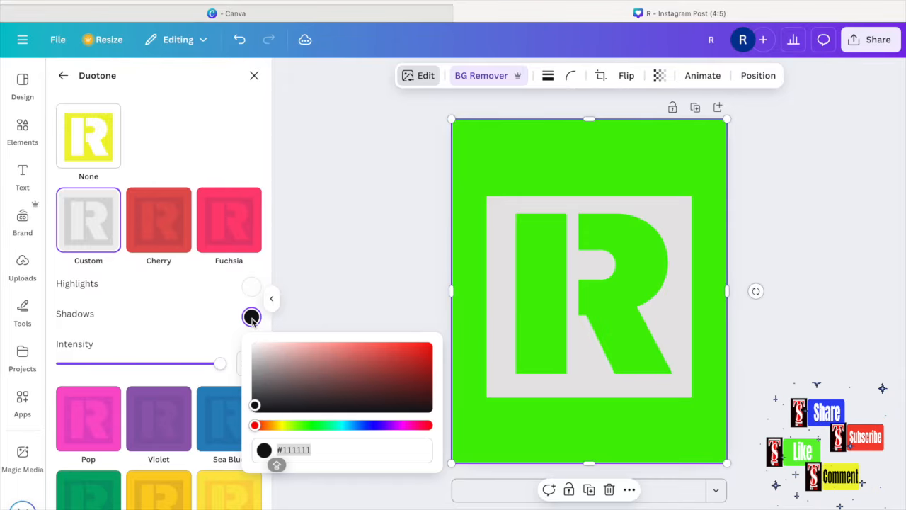
{"action": "left_click", "coordinate": [256, 347]}
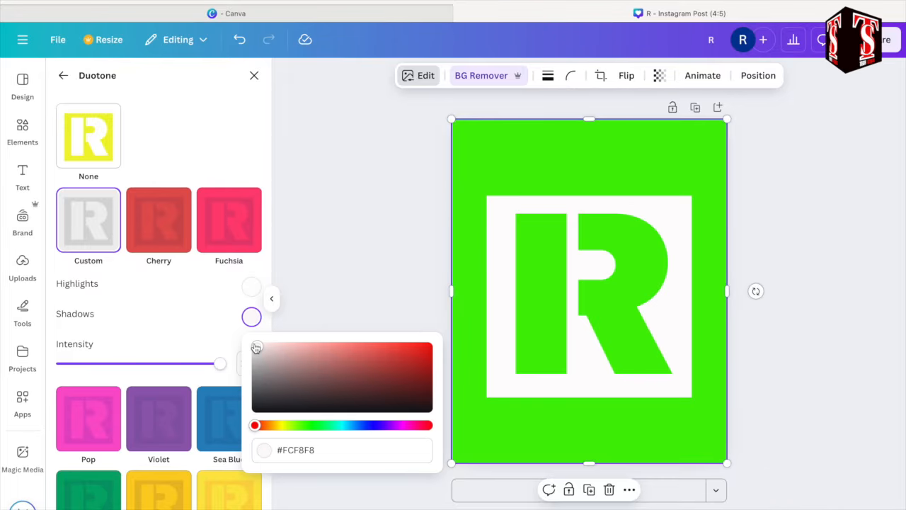
{"action": "left_click_drag", "start_coordinate": [256, 347], "coordinate": [254, 345]}
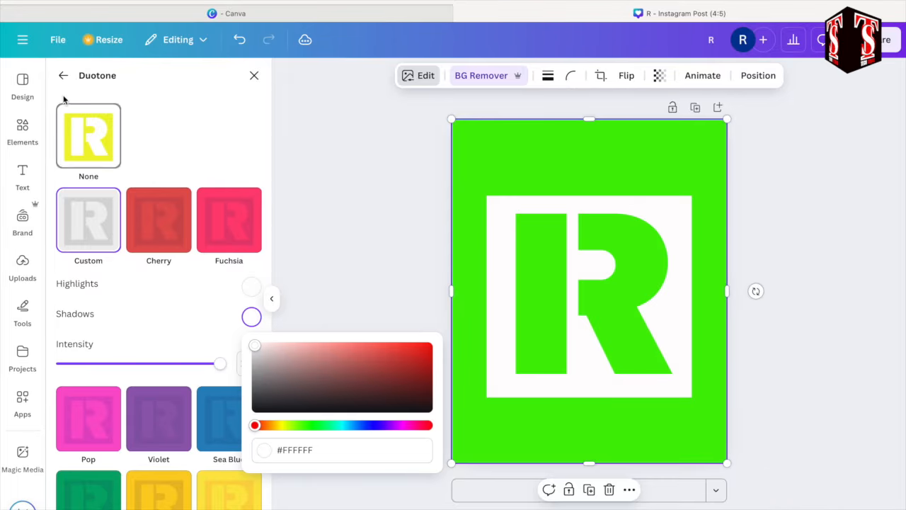
{"action": "left_click", "coordinate": [64, 77]}
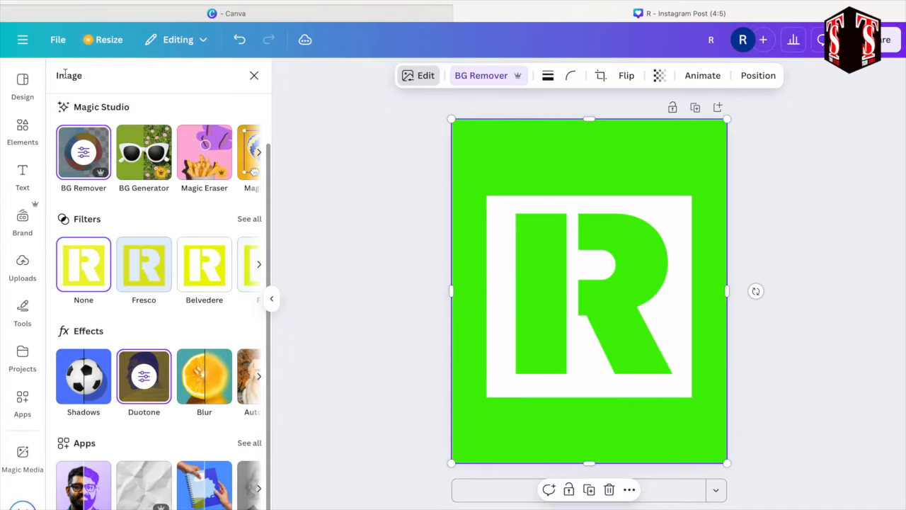
Step: Add a Drop shadow to the R image with a blur amount of 5 and an angle of 36
{"action": "left_click", "coordinate": [92, 379]}
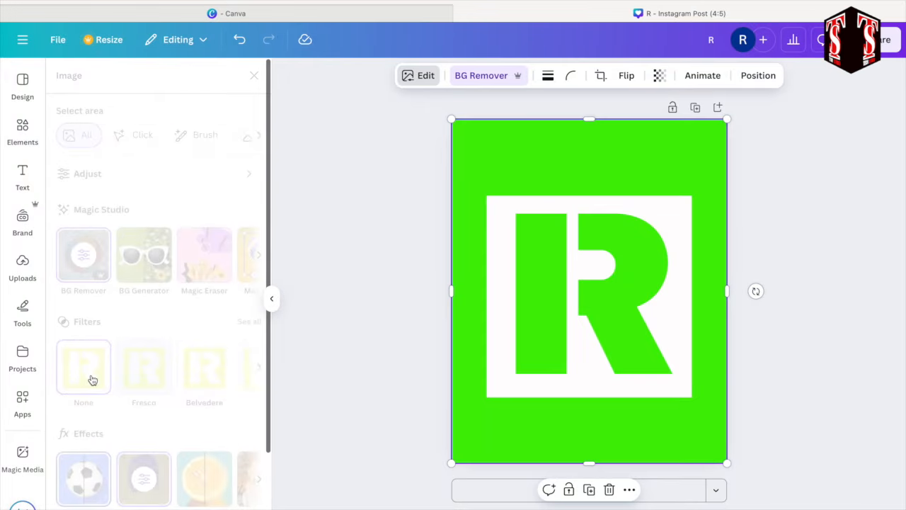
{"action": "left_click", "coordinate": [164, 224]}
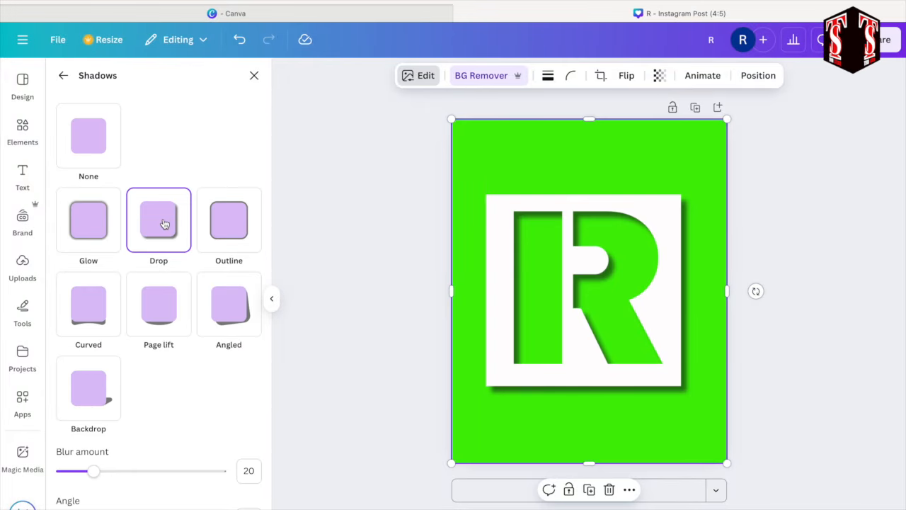
{"action": "scroll", "coordinate": [164, 224], "scroll_direction": "down", "scroll_amount": 3}
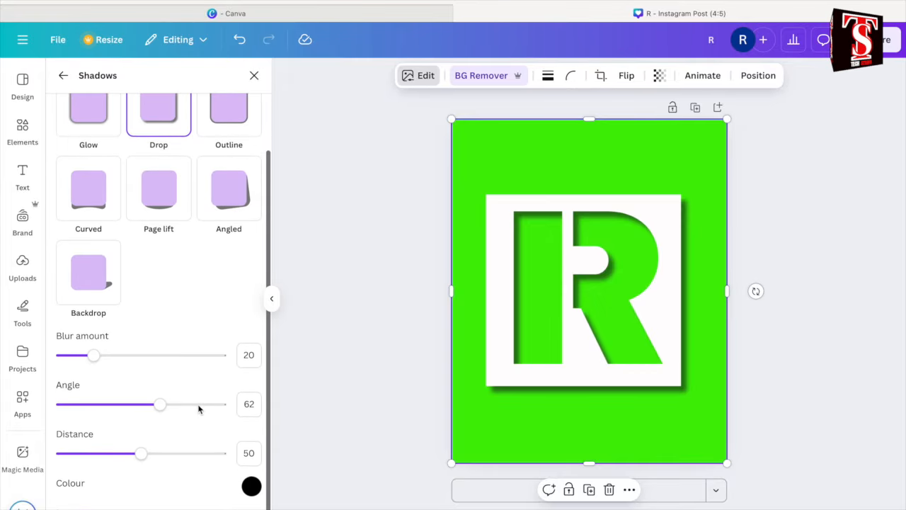
{"action": "left_click", "coordinate": [253, 356]}
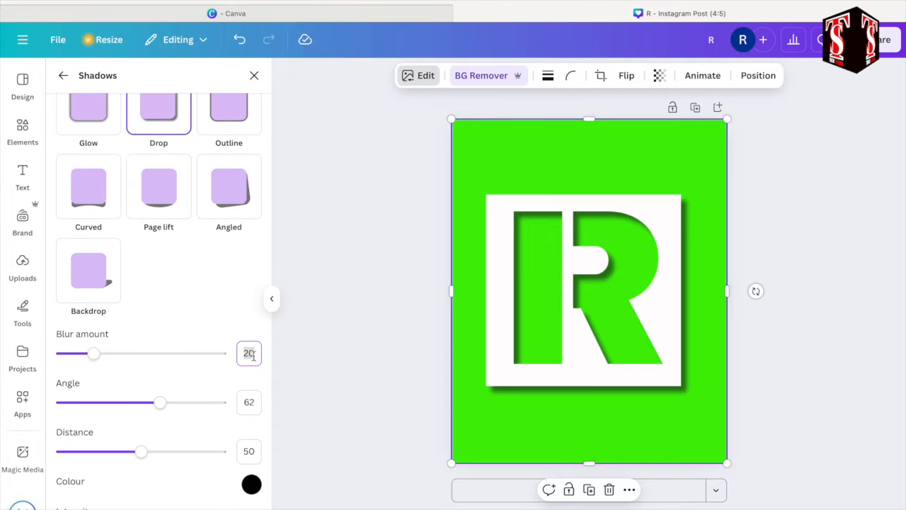
{"action": "type", "text": "5"}
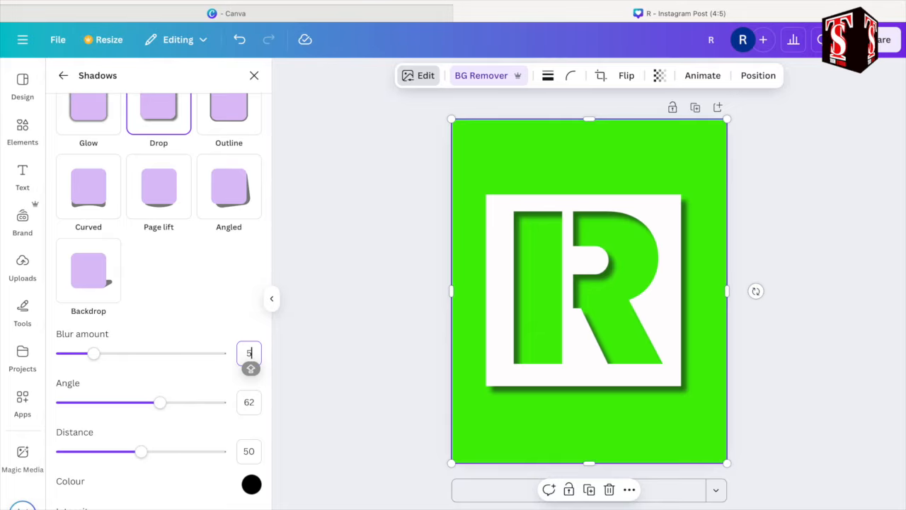
{"action": "key", "text": "Return"}
{"action": "left_click", "coordinate": [256, 403]}
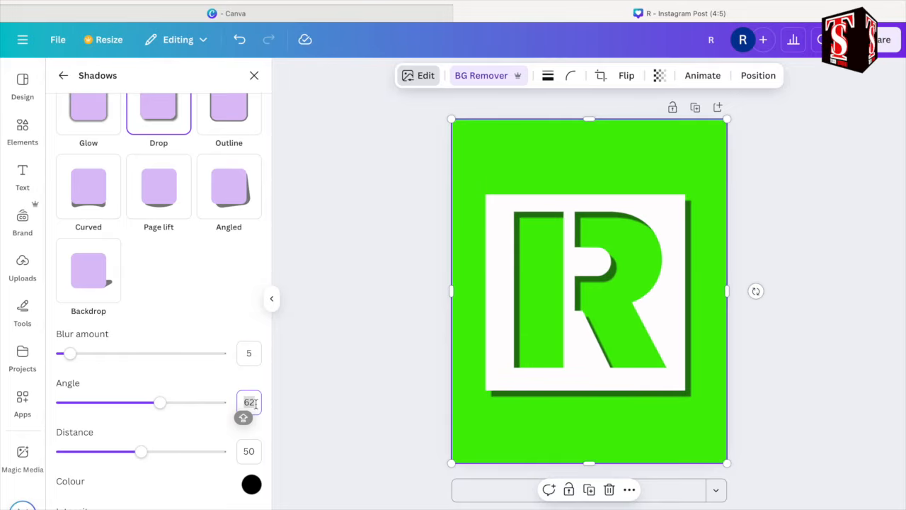
{"action": "type", "text": "36"}
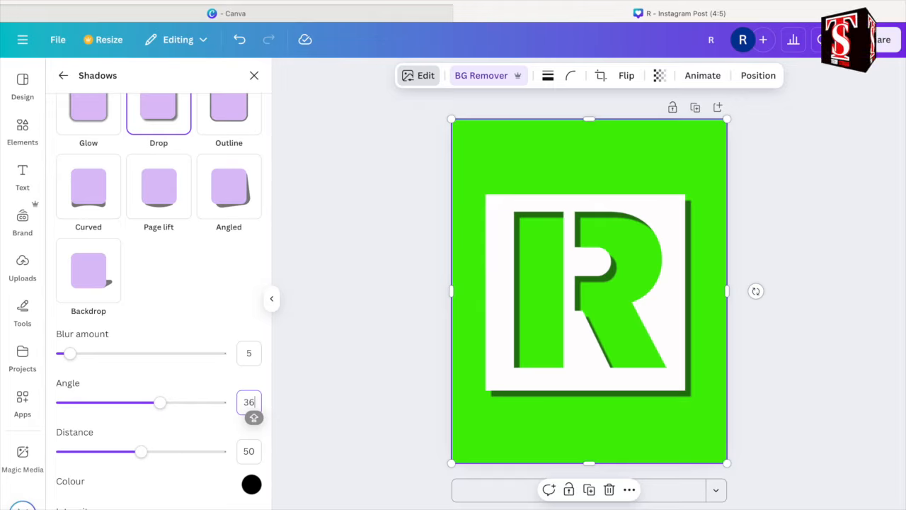
{"action": "key", "text": "Return"}
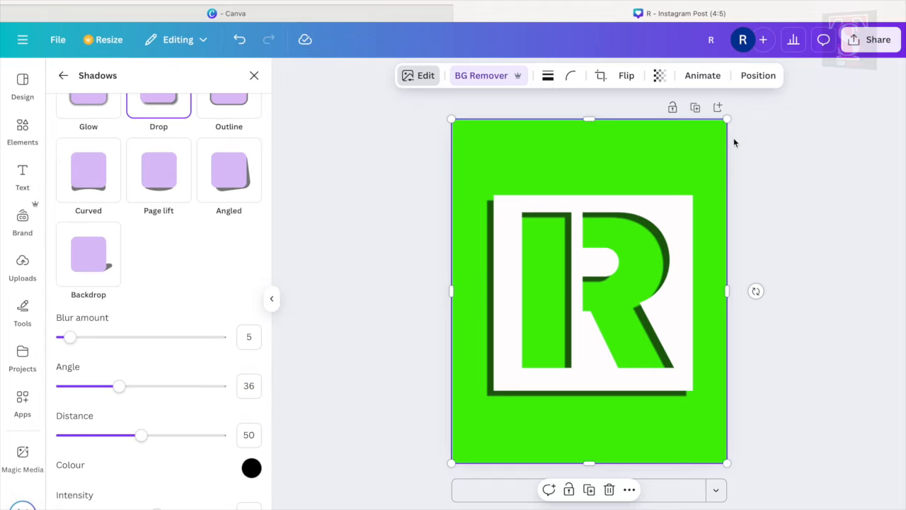
Step: Select the page's background layer and change its colour to white
{"action": "left_click", "coordinate": [759, 76]}
{"action": "left_click", "coordinate": [218, 107]}
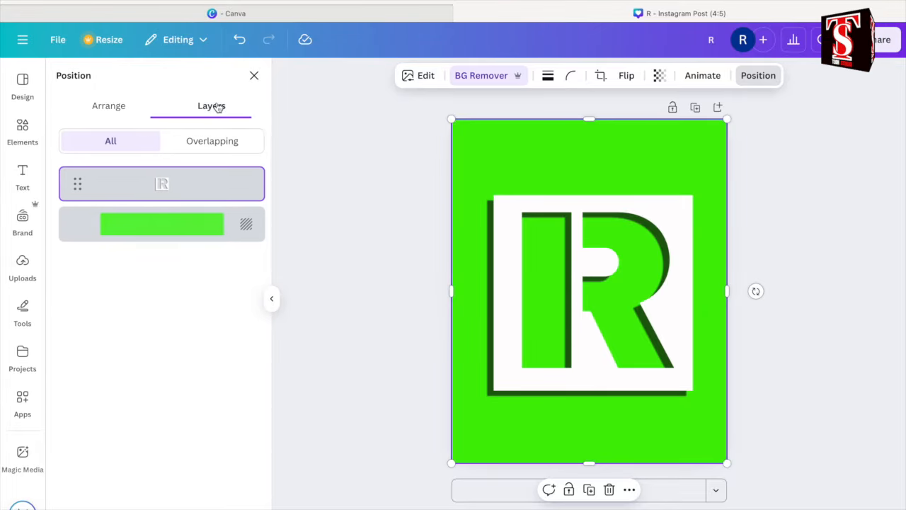
{"action": "left_click", "coordinate": [180, 234]}
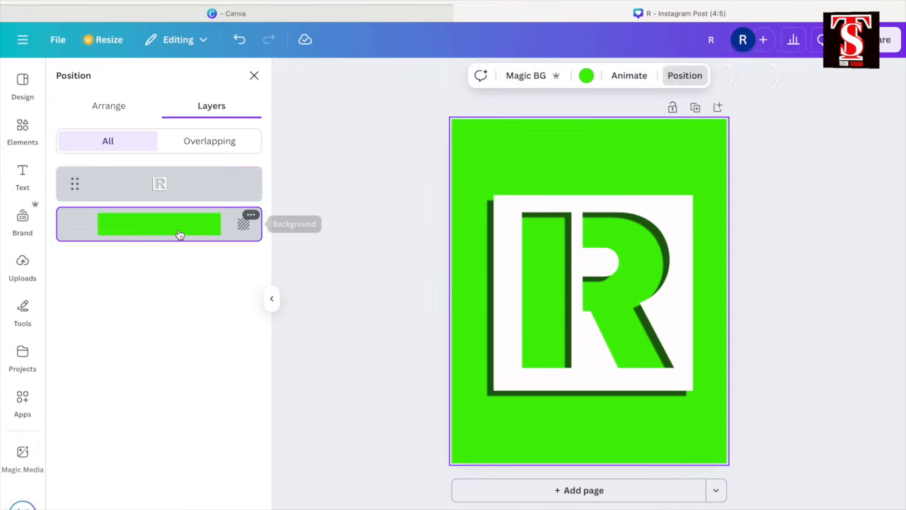
{"action": "left_click", "coordinate": [587, 77]}
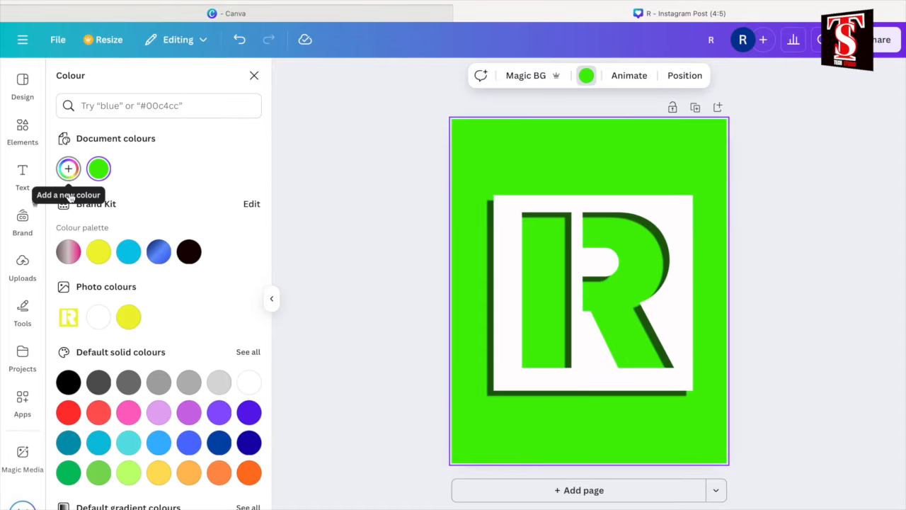
{"action": "left_click", "coordinate": [100, 318]}
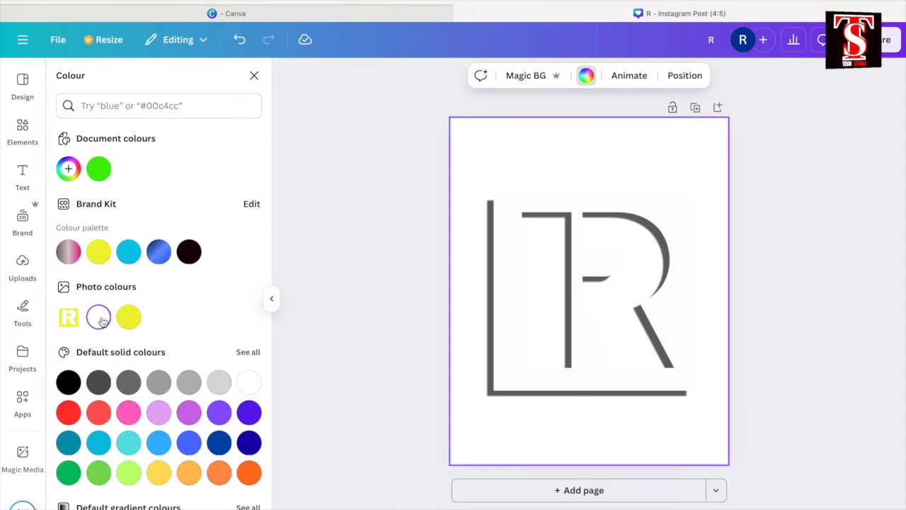
Step: Add the recently used woman's portrait photo and enlarge it to the full page width
{"action": "left_click", "coordinate": [23, 130]}
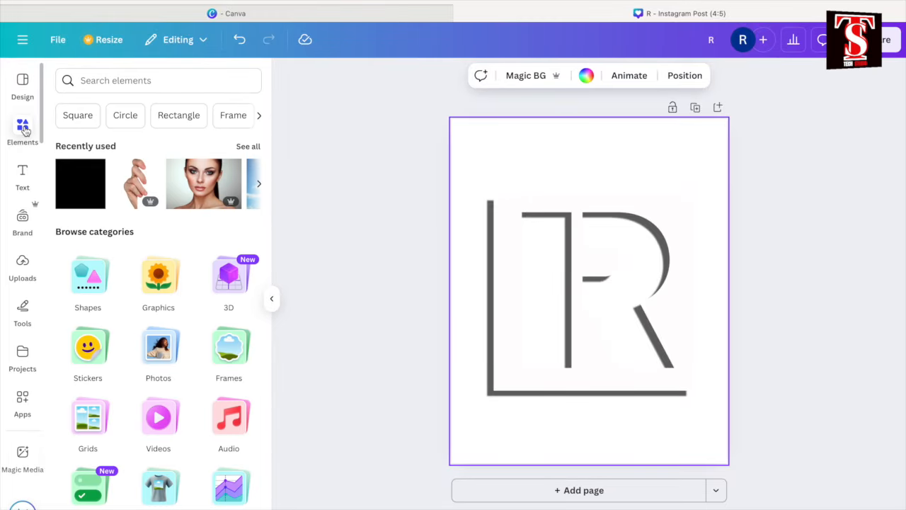
{"action": "left_click", "coordinate": [192, 186]}
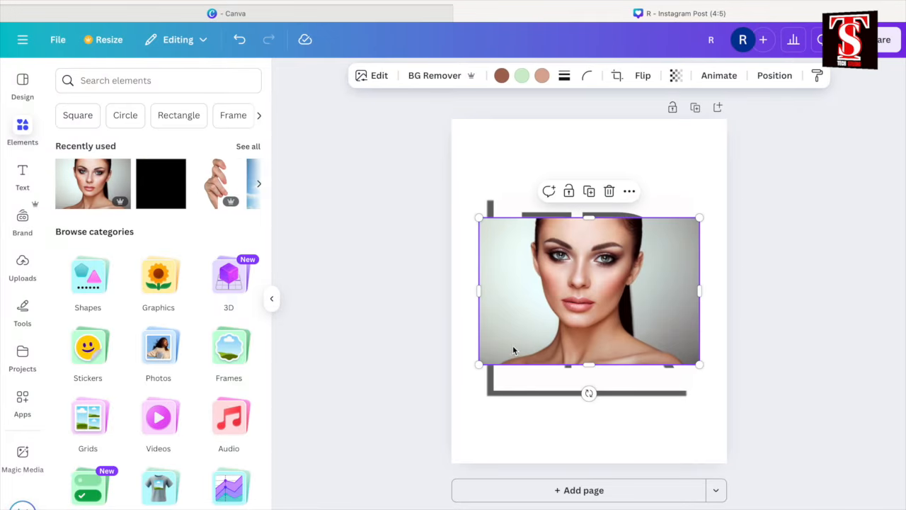
{"action": "left_click_drag", "start_coordinate": [478, 365], "coordinate": [462, 376]}
{"action": "left_click_drag", "start_coordinate": [700, 379], "coordinate": [723, 376]}
Step: Send the portrait photo to the back and narrow it from both sides to fit within the white R frame
{"action": "right_click", "coordinate": [577, 258]}
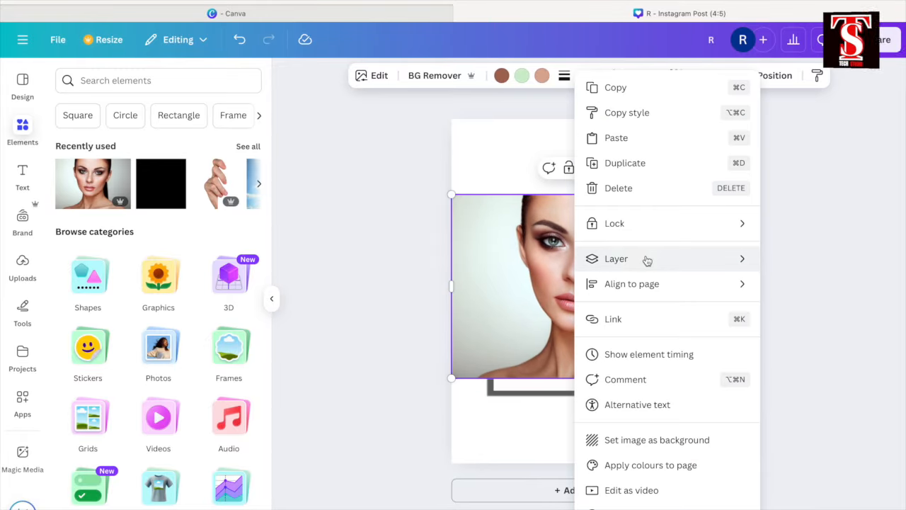
{"action": "mouse_move", "coordinate": [647, 260]}
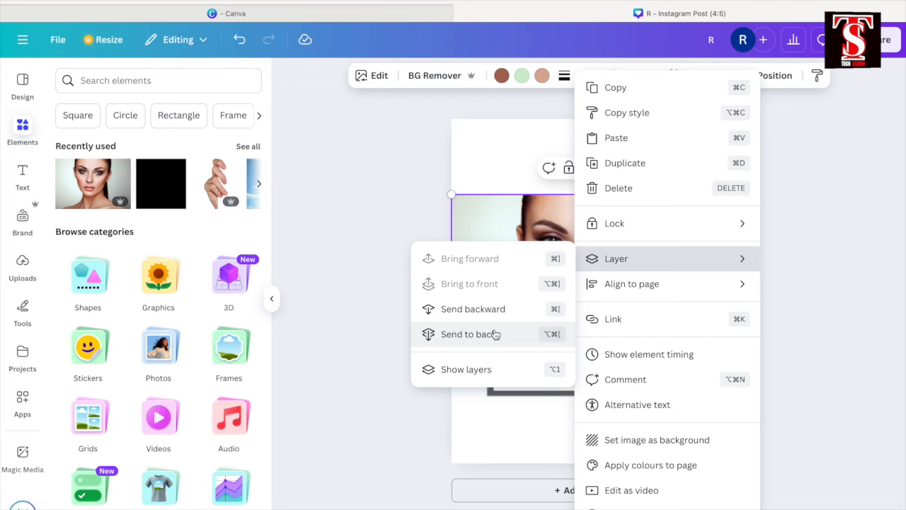
{"action": "left_click", "coordinate": [468, 334]}
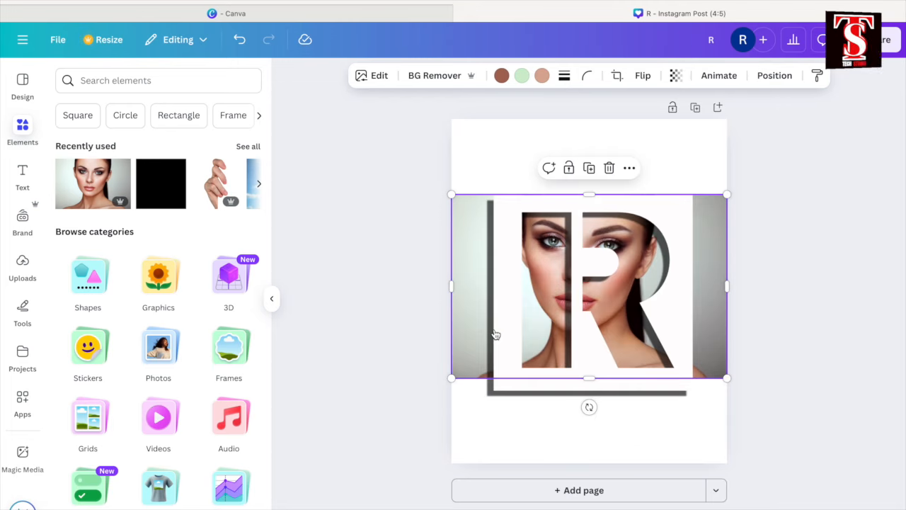
{"action": "left_click_drag", "start_coordinate": [727, 285], "coordinate": [693, 283]}
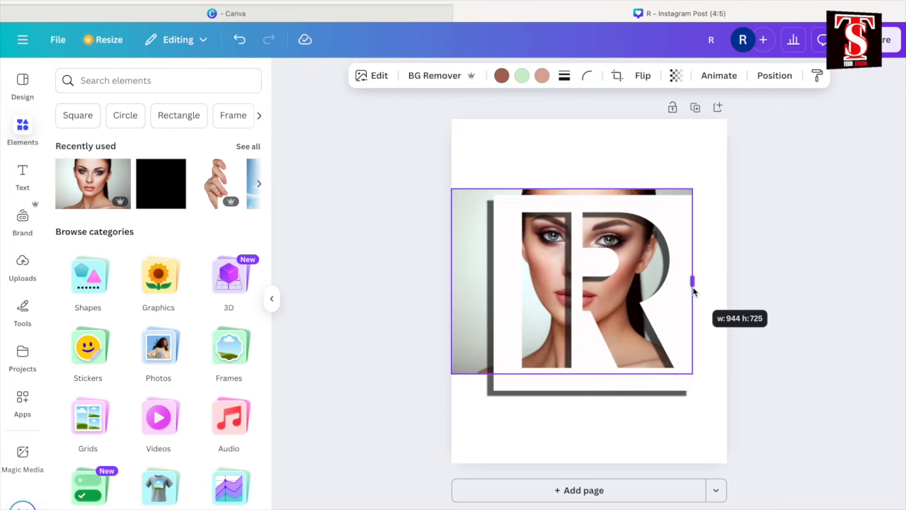
{"action": "left_click_drag", "start_coordinate": [455, 285], "coordinate": [524, 283]}
Step: Crop the R image's left and bottom edges to cut off the drop shadow around the outer frame
{"action": "left_click", "coordinate": [451, 251]}
{"action": "left_click_drag", "start_coordinate": [451, 251], "coordinate": [499, 256]}
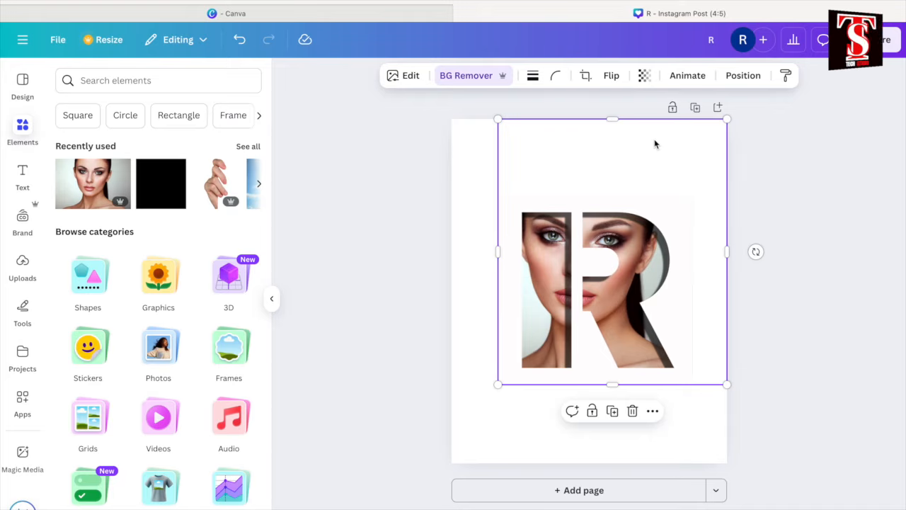
{"action": "left_click", "coordinate": [502, 414]}
Step: Add the recently used hand image, shrink it and place it over the lower right part of the R
{"action": "key", "text": "ctrl+plus"}
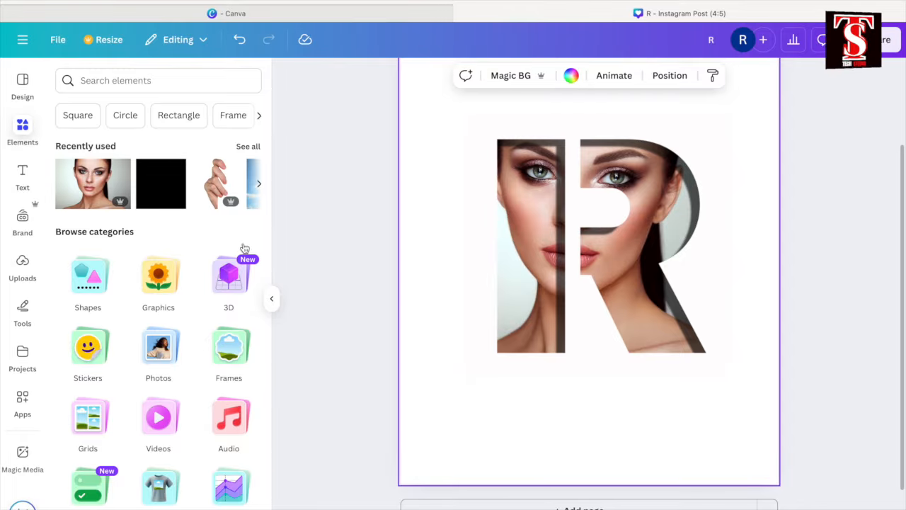
{"action": "left_click", "coordinate": [217, 177]}
{"action": "left_click_drag", "start_coordinate": [494, 446], "coordinate": [639, 259]}
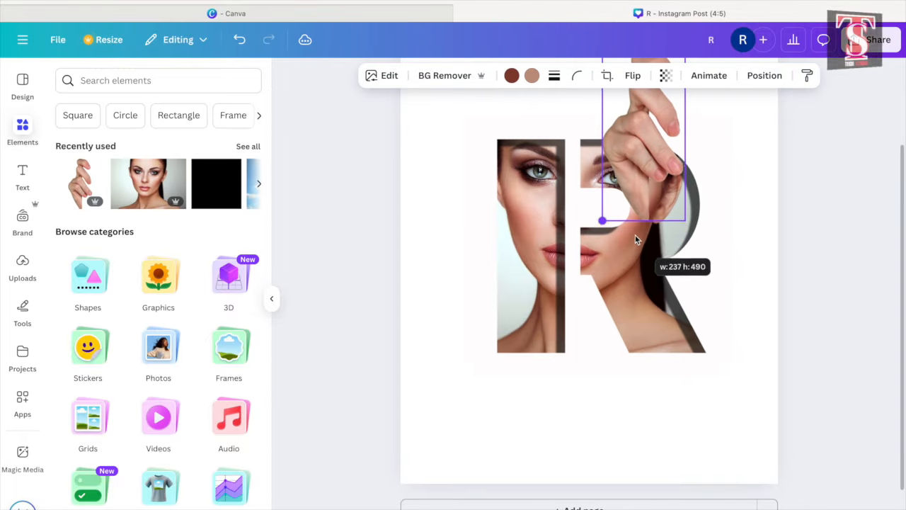
{"action": "left_click_drag", "start_coordinate": [633, 177], "coordinate": [651, 318]}
{"action": "left_click_drag", "start_coordinate": [611, 390], "coordinate": [616, 380]}
Step: Rotate the hand image counterclockwise and move it so its fingers overlap the outer edge of the R's right leg
{"action": "left_click_drag", "start_coordinate": [654, 409], "coordinate": [693, 400]}
{"action": "left_click_drag", "start_coordinate": [694, 399], "coordinate": [698, 398]}
{"action": "left_click_drag", "start_coordinate": [660, 282], "coordinate": [678, 285]}
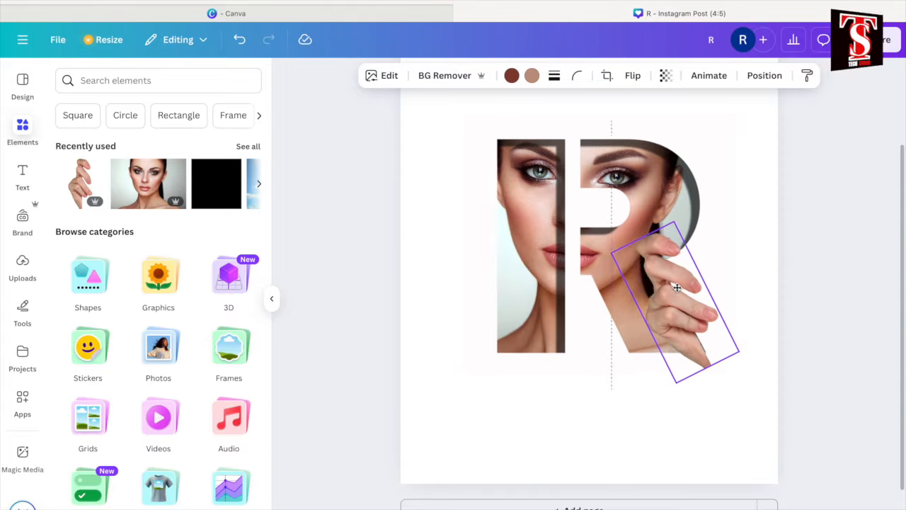
Step: Add the recently used square just below the R's right leg, covering the wrist, and fill it with white
{"action": "left_click", "coordinate": [220, 190]}
{"action": "left_click_drag", "start_coordinate": [555, 277], "coordinate": [655, 447]}
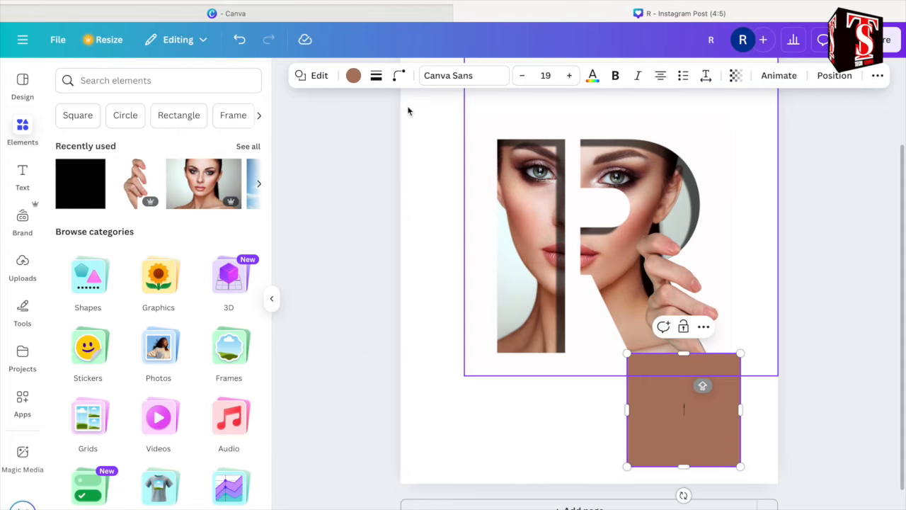
{"action": "left_click", "coordinate": [353, 76]}
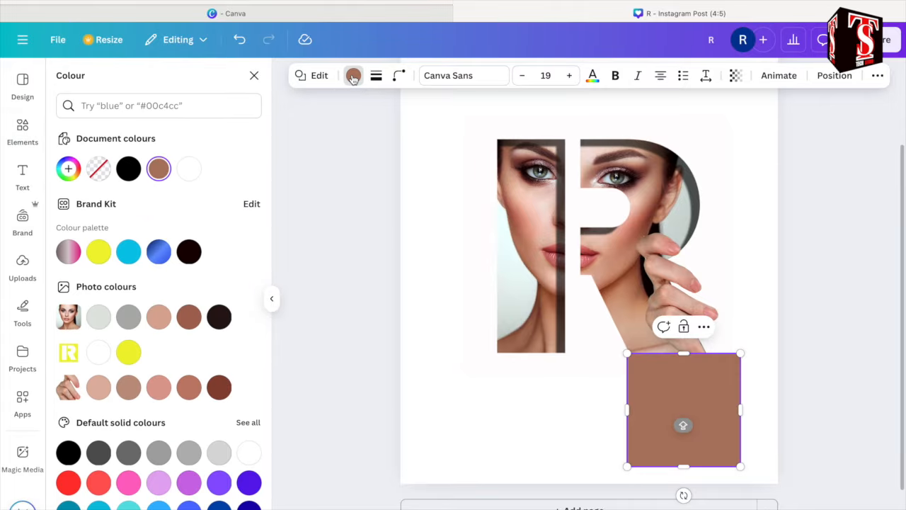
{"action": "left_click", "coordinate": [191, 171]}
Step: Duplicate the hand image, flip the copy horizontally and position it over the lower part of the R's left stem
{"action": "left_click", "coordinate": [662, 297]}
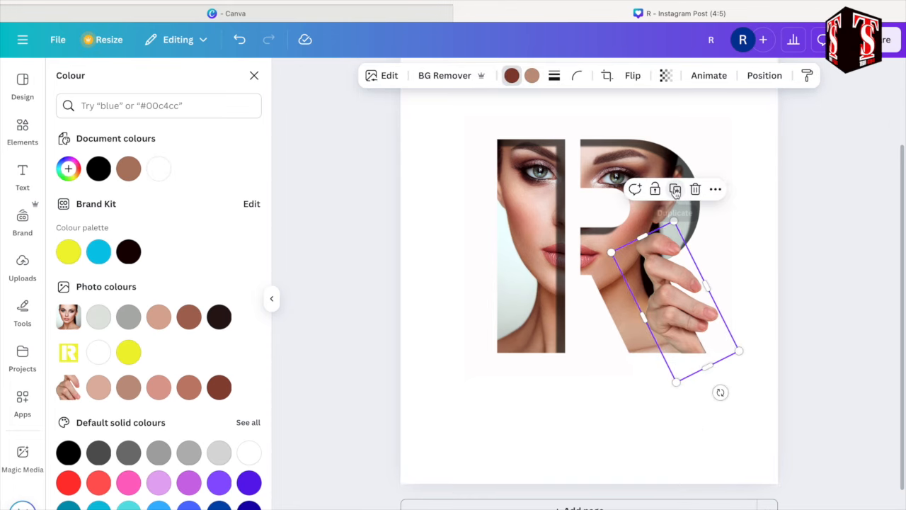
{"action": "left_click", "coordinate": [675, 189]}
{"action": "left_click_drag", "start_coordinate": [684, 304], "coordinate": [530, 324]}
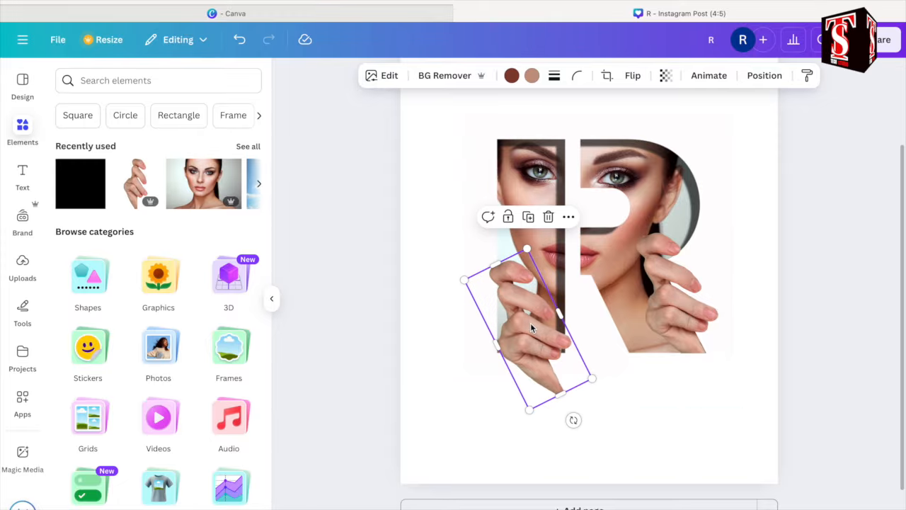
{"action": "left_click", "coordinate": [632, 76]}
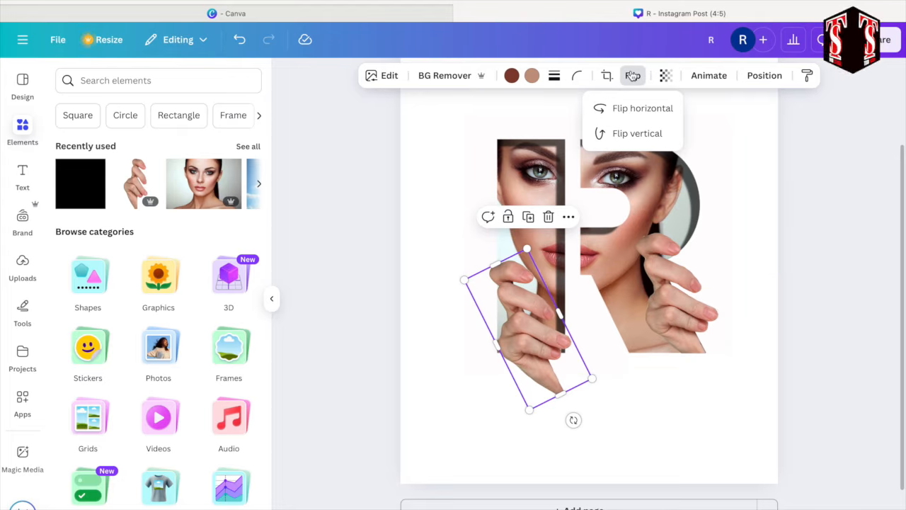
{"action": "left_click", "coordinate": [641, 111]}
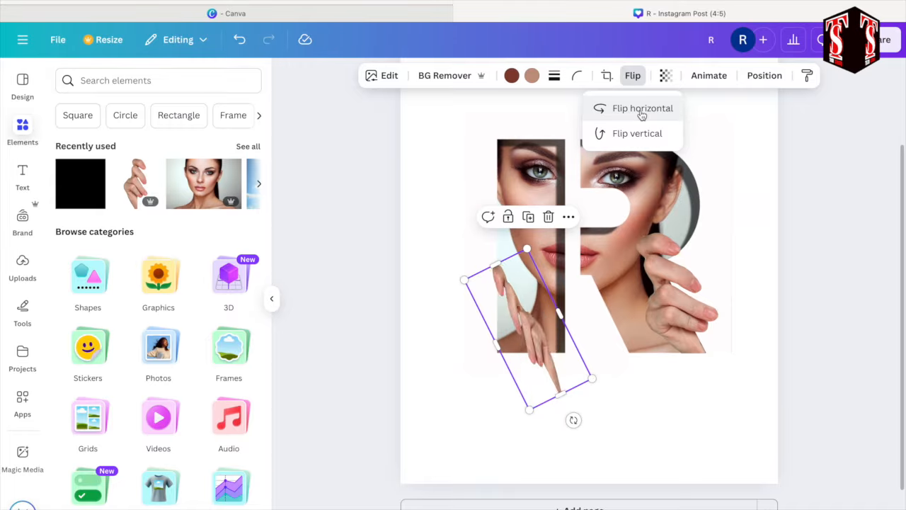
{"action": "left_click_drag", "start_coordinate": [528, 357], "coordinate": [546, 341]}
{"action": "left_click_drag", "start_coordinate": [529, 381], "coordinate": [521, 375]}
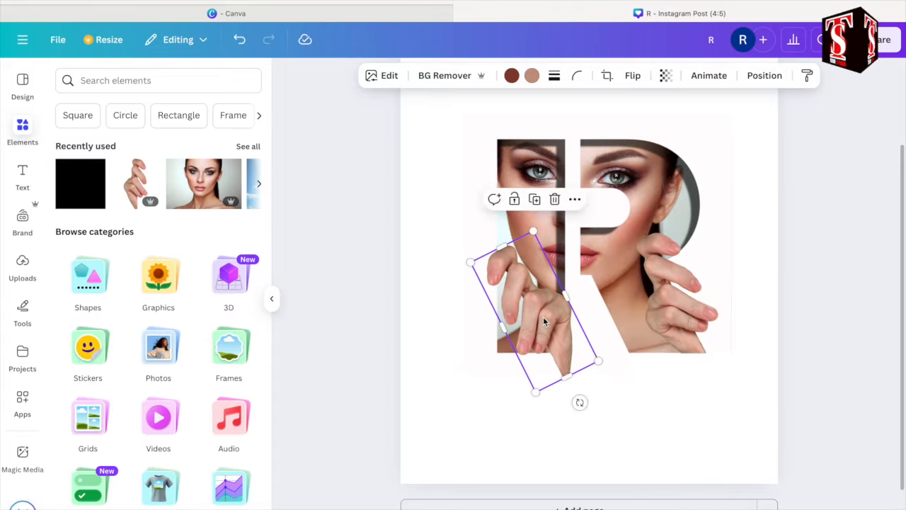
Step: Duplicate the white square and move the copy below the R's left stem to hide the hand's lower end
{"action": "left_click", "coordinate": [682, 386]}
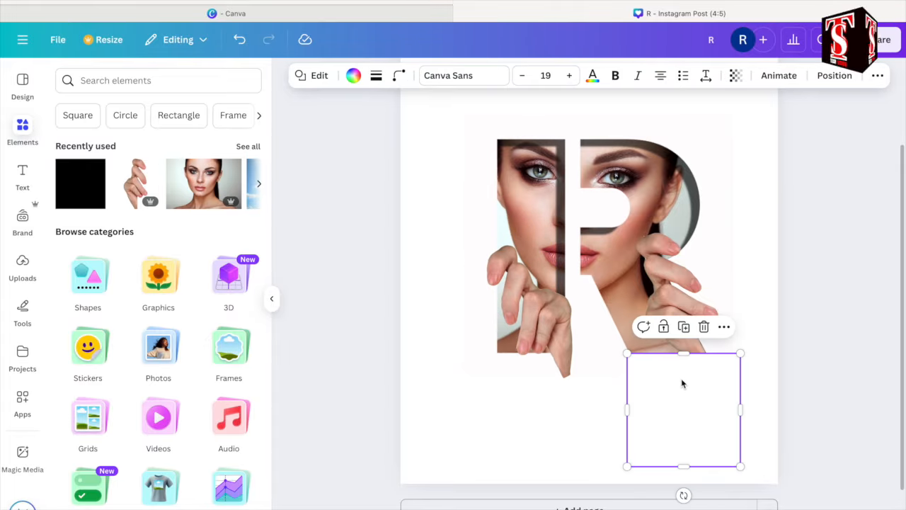
{"action": "left_click", "coordinate": [684, 331]}
{"action": "left_click_drag", "start_coordinate": [689, 404], "coordinate": [541, 401]}
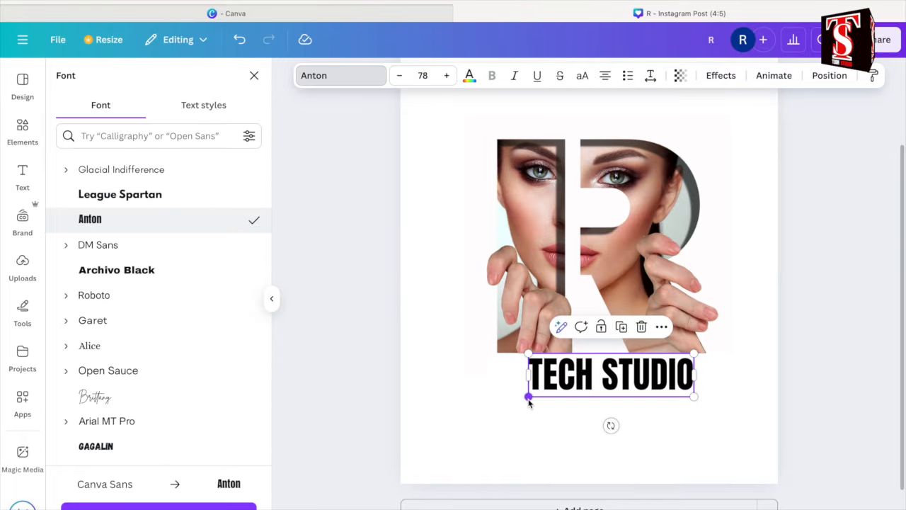
Step: Enlarge the TECH STUDIO text to about the R's width and position it directly beneath the letter
{"action": "left_click_drag", "start_coordinate": [528, 400], "coordinate": [492, 406]}
{"action": "left_click_drag", "start_coordinate": [694, 411], "coordinate": [715, 412]}
{"action": "left_click", "coordinate": [507, 418]}
{"action": "left_click_drag", "start_coordinate": [546, 387], "coordinate": [548, 393]}
{"action": "left_click", "coordinate": [852, 199]}
{"action": "scroll", "coordinate": [851, 198], "scroll_direction": "up", "scroll_amount": 4}
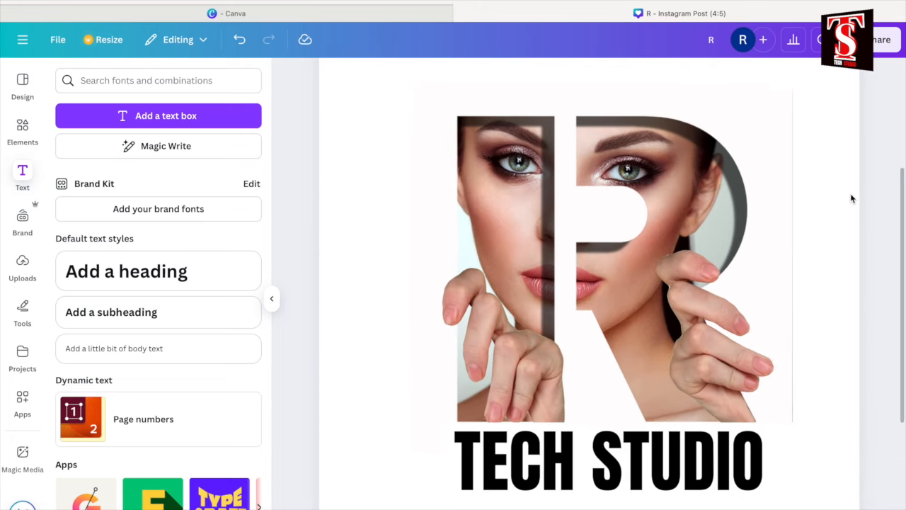
{"action": "scroll", "coordinate": [852, 198], "scroll_direction": "down", "scroll_amount": 1}
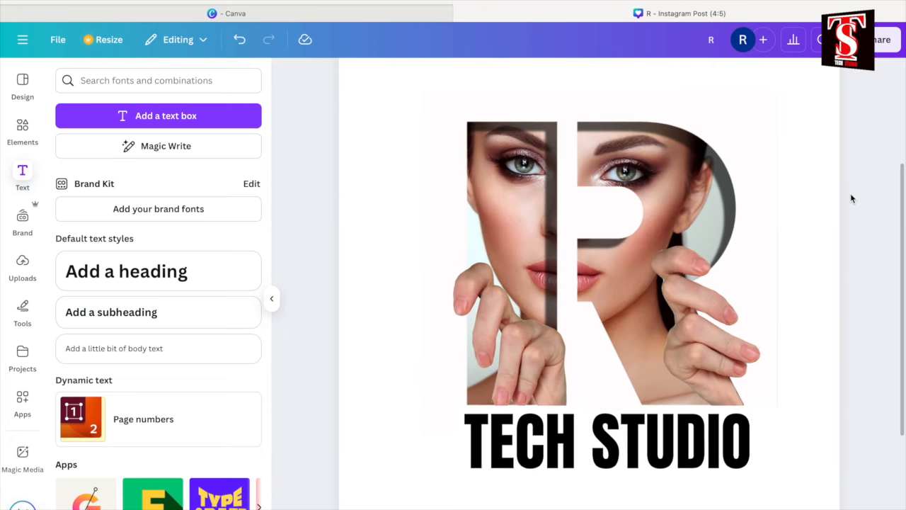